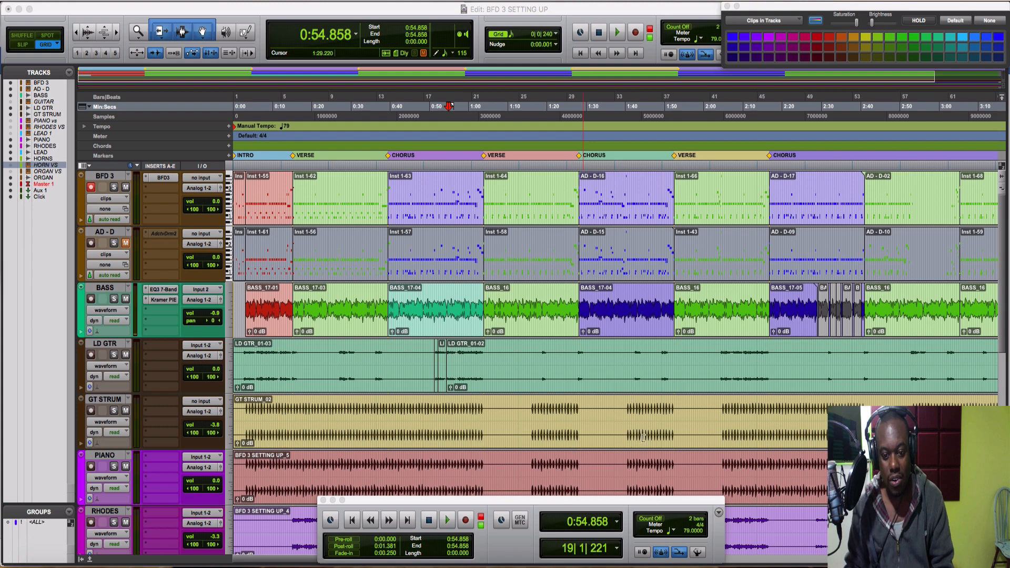
Step: Open the BFD3 instrument inserted on the BFD 3 track and reposition its plug-in window
left_click(640, 504)
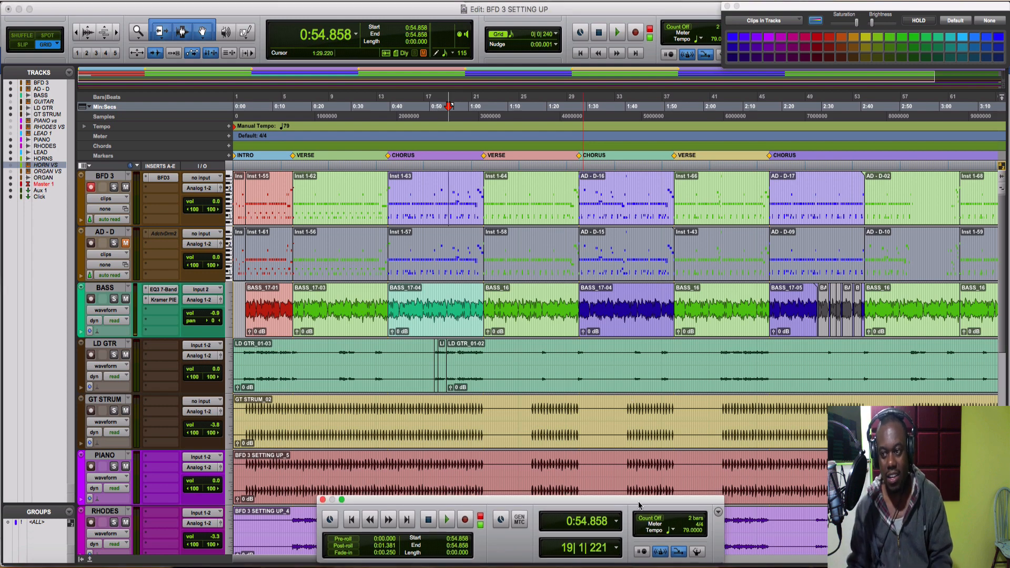
left_click(163, 177)
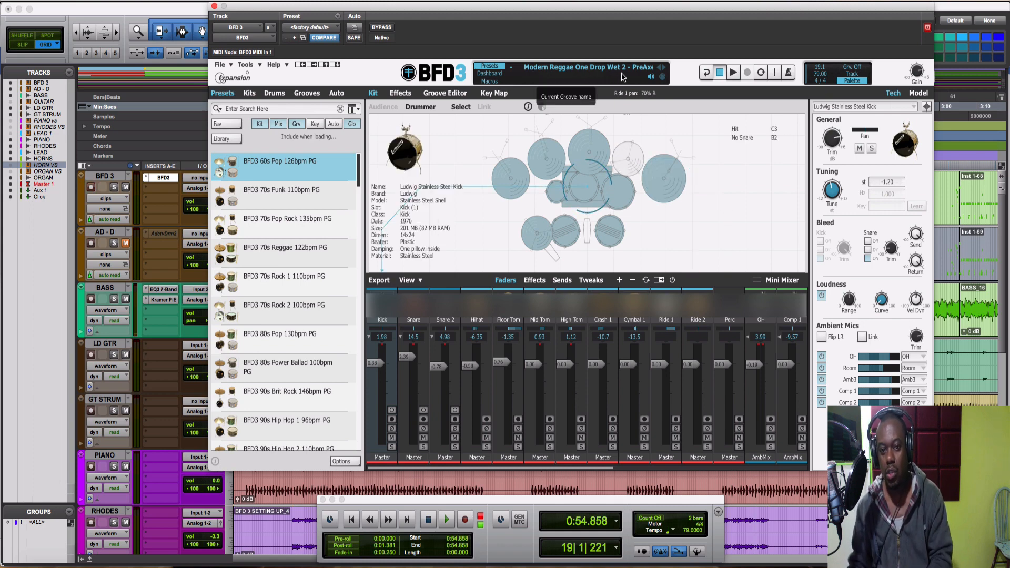
left_click_drag(367, 7, 383, 8)
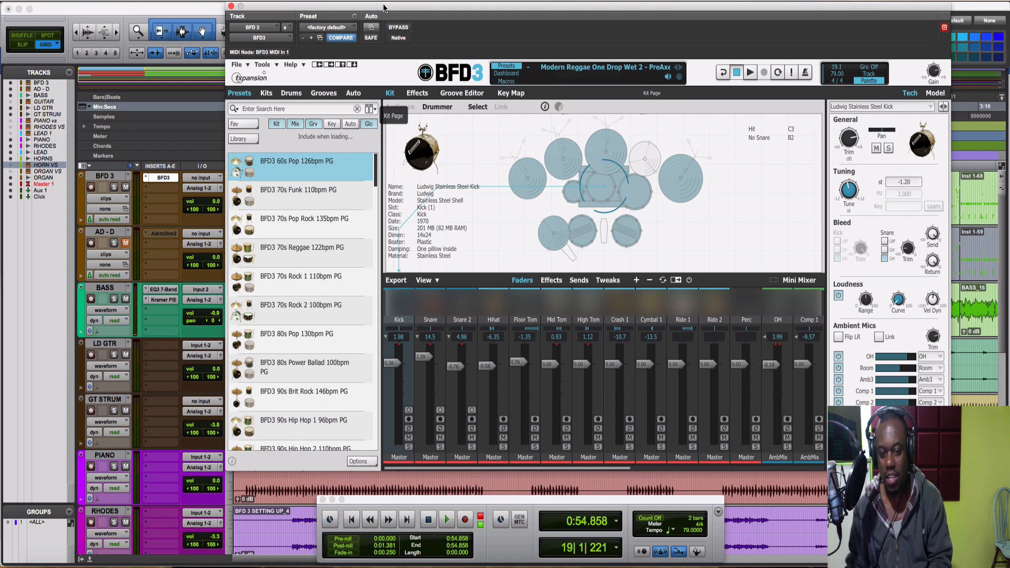
Step: Play the session from the beginning to audition the current drum preset, stop playback and dismiss the RAM warning
key("Return")
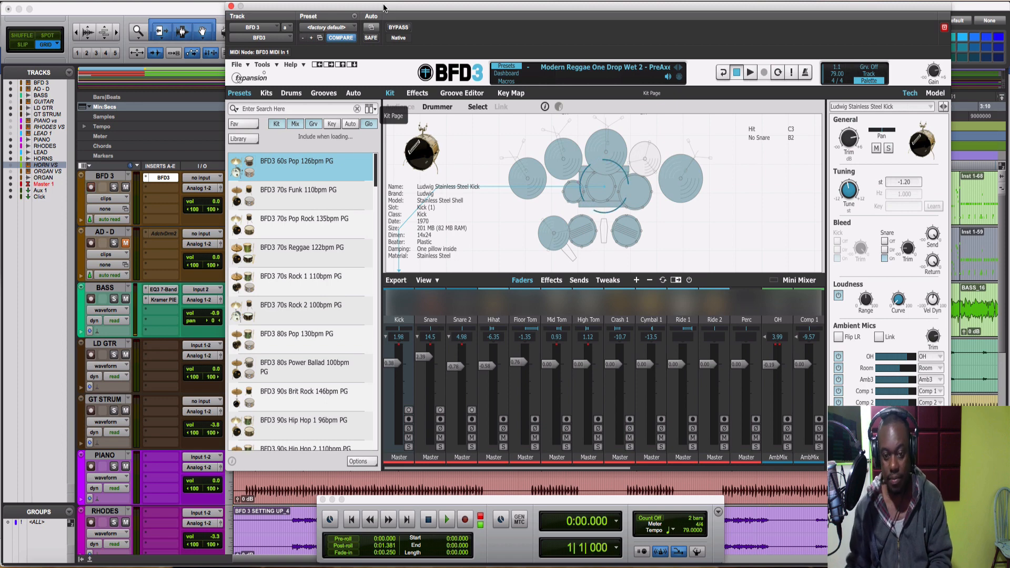
key("space")
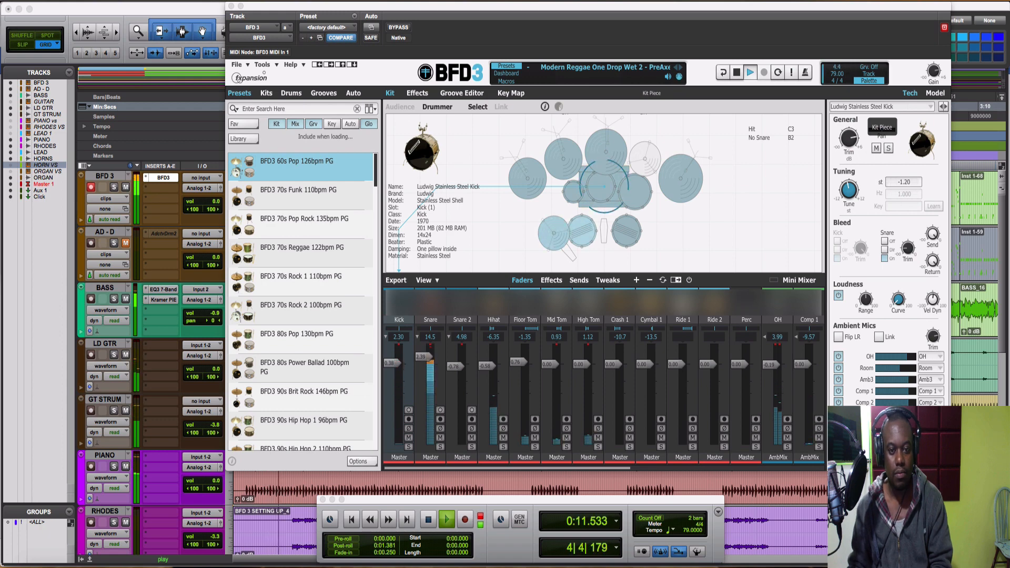
mouse_move(901, 251)
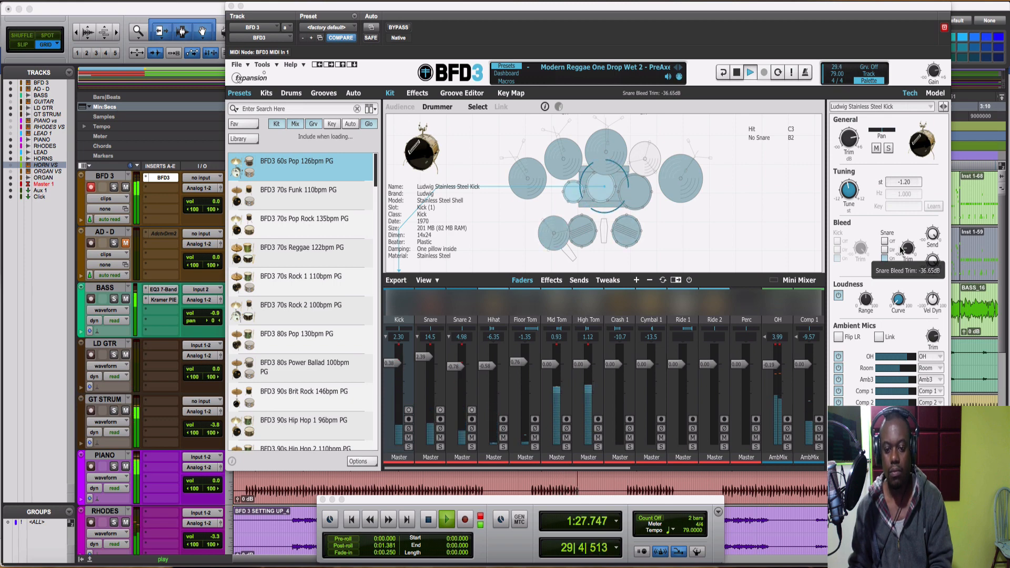
key("space")
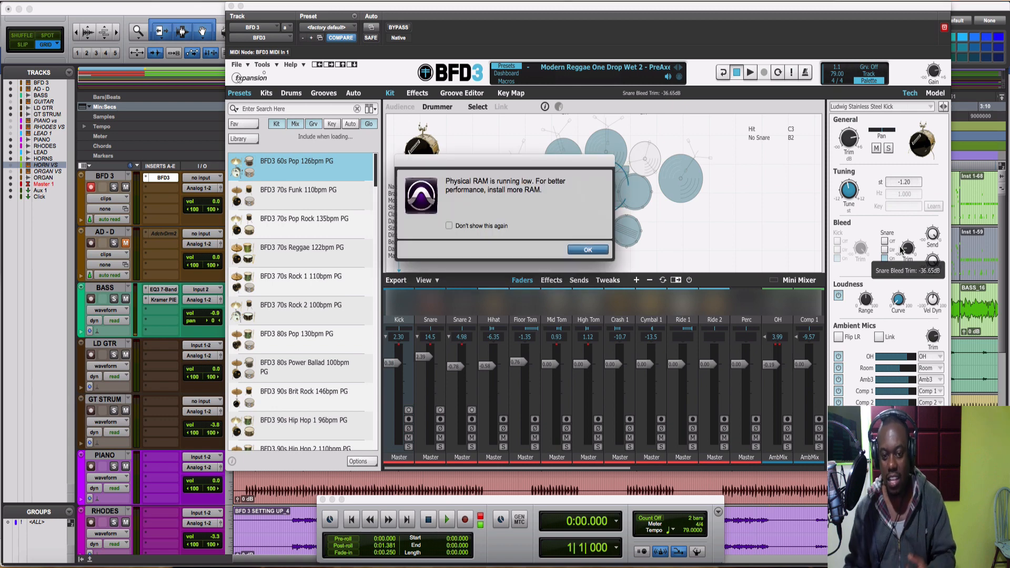
left_click(595, 251)
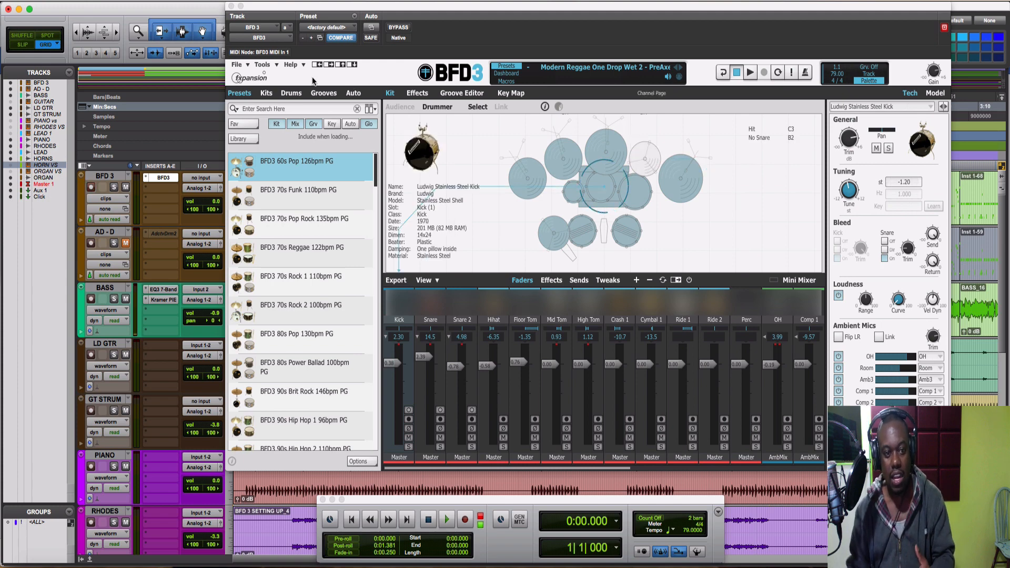
Step: Examine the key maps available to load in BFD3, from Addictive Drums to Yamaha DTXtreme, and close the browser without loading one
left_click(248, 66)
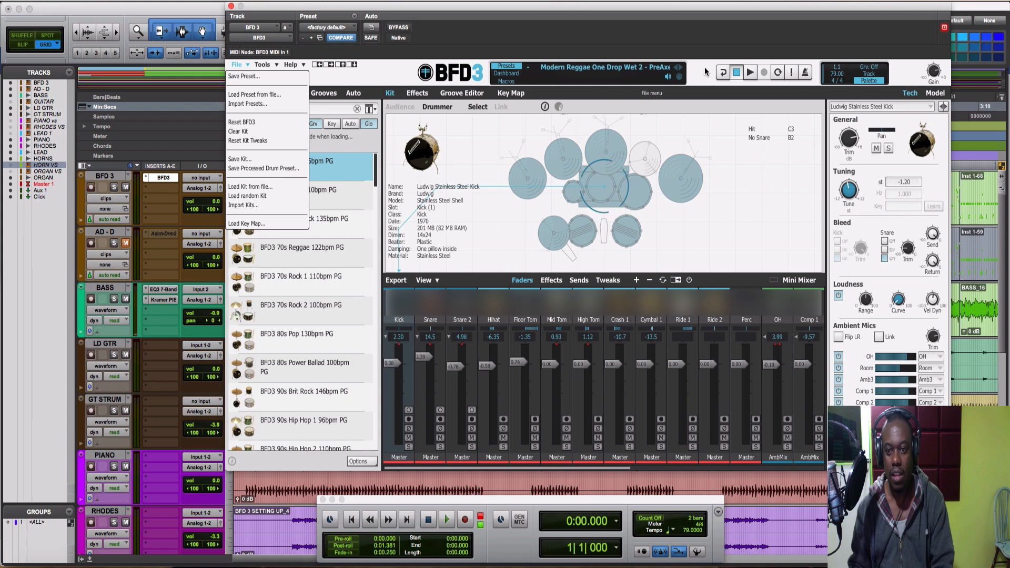
left_click(701, 48)
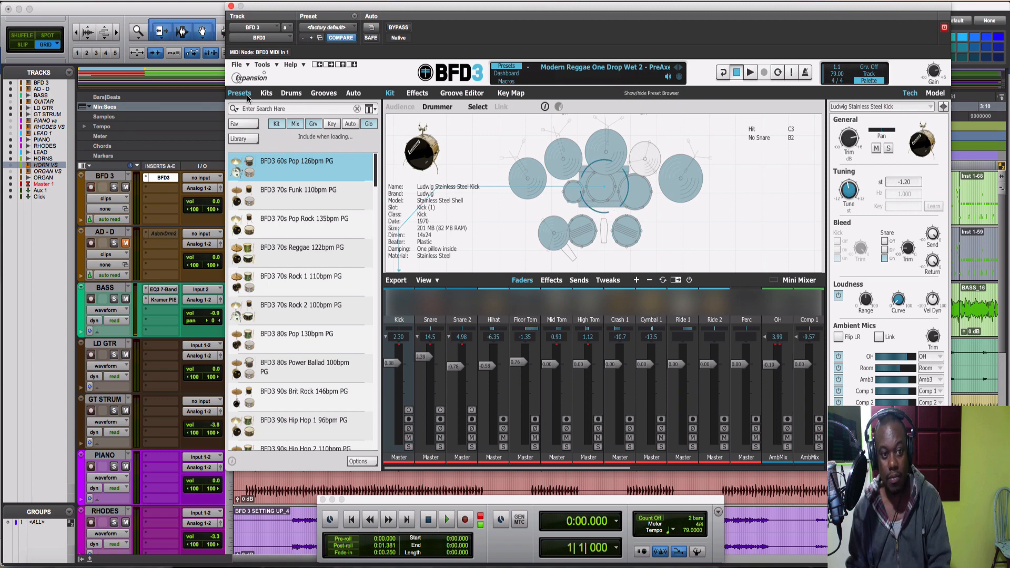
left_click(242, 66)
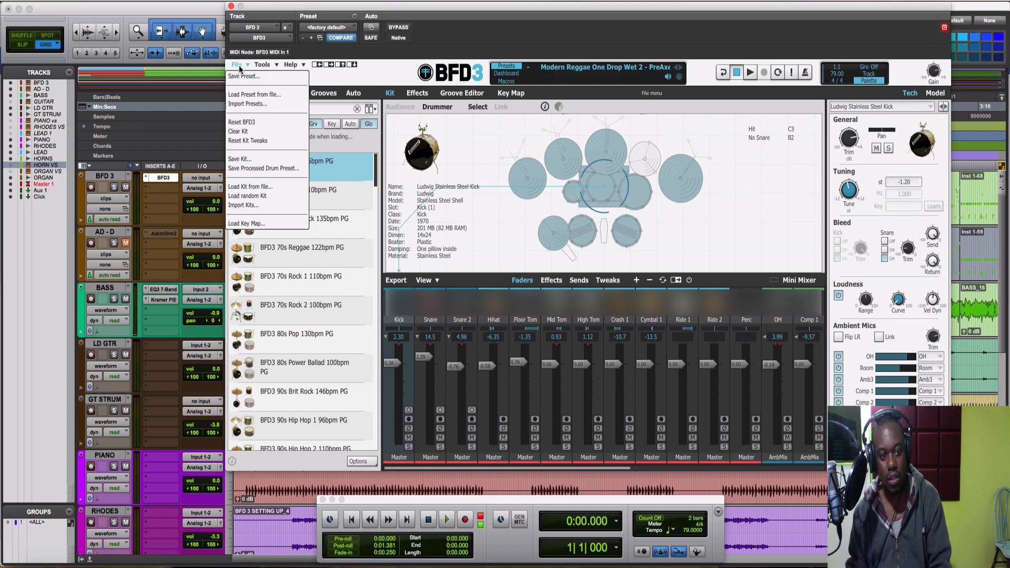
left_click(248, 223)
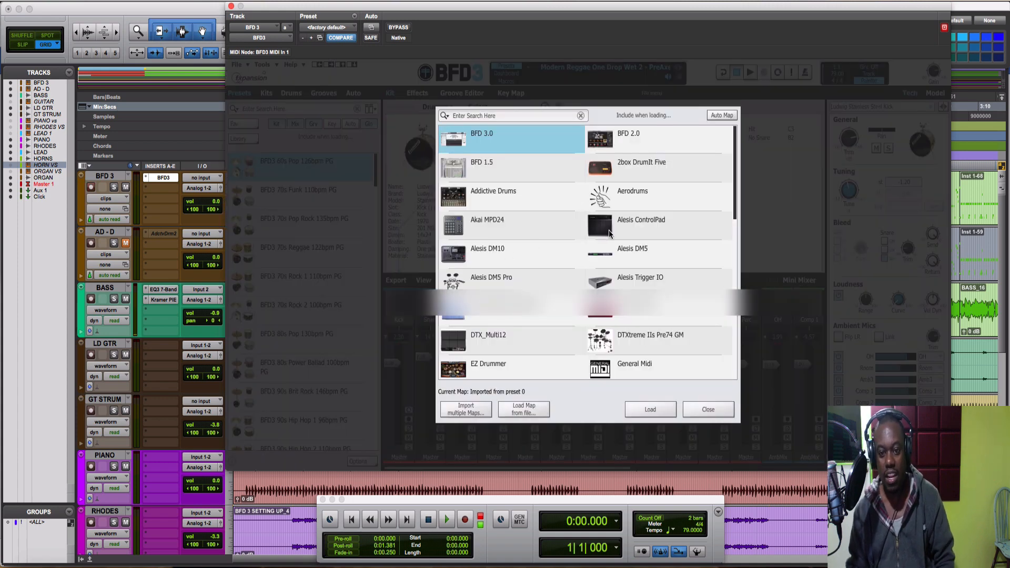
scroll(609, 233, "down", 5)
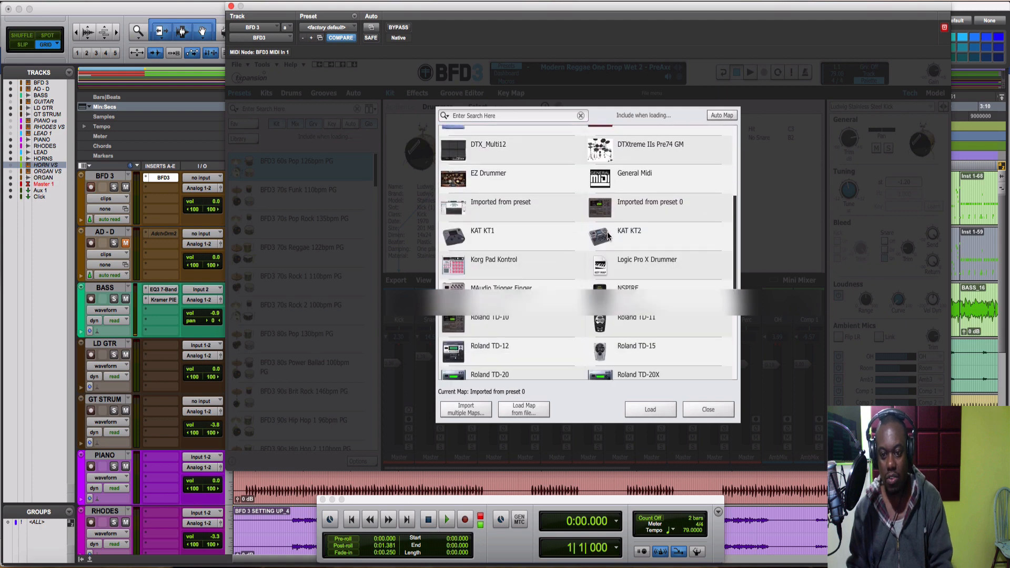
scroll(609, 234, "down", 5)
scroll(609, 236, "down", 2)
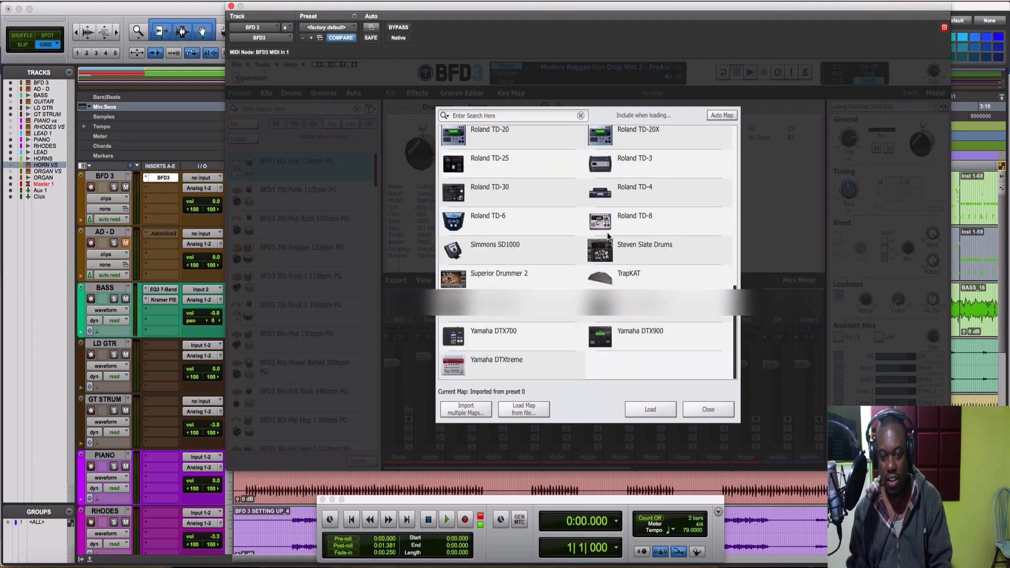
scroll(609, 236, "up", 5)
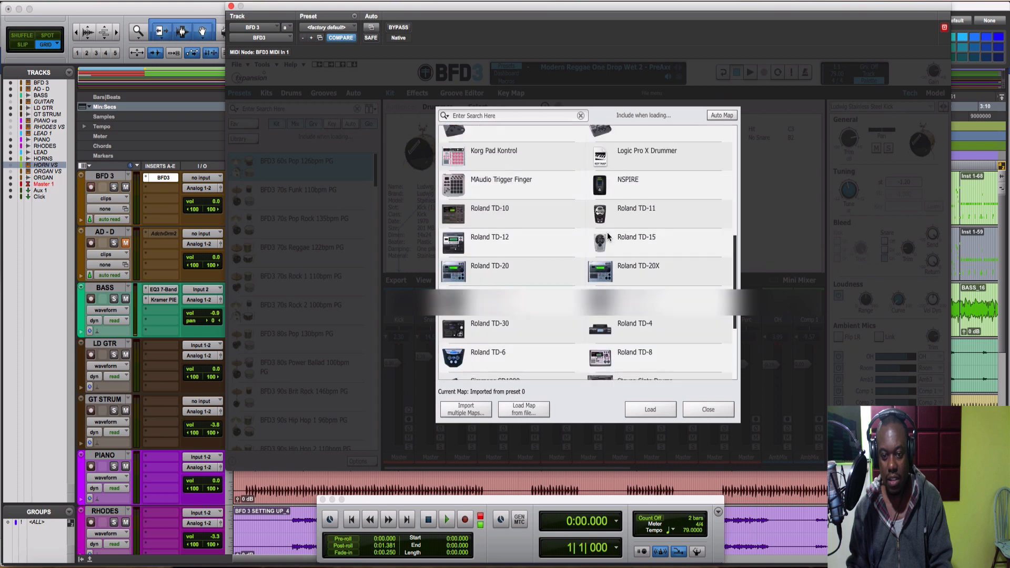
scroll(608, 237, "up", 6)
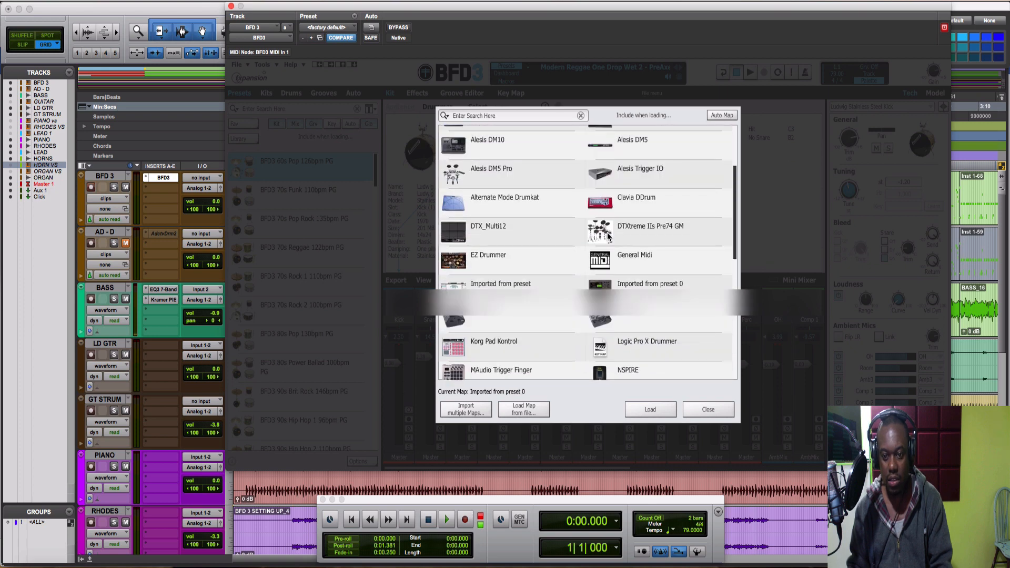
scroll(609, 236, "up", 3)
scroll(608, 235, "down", 8)
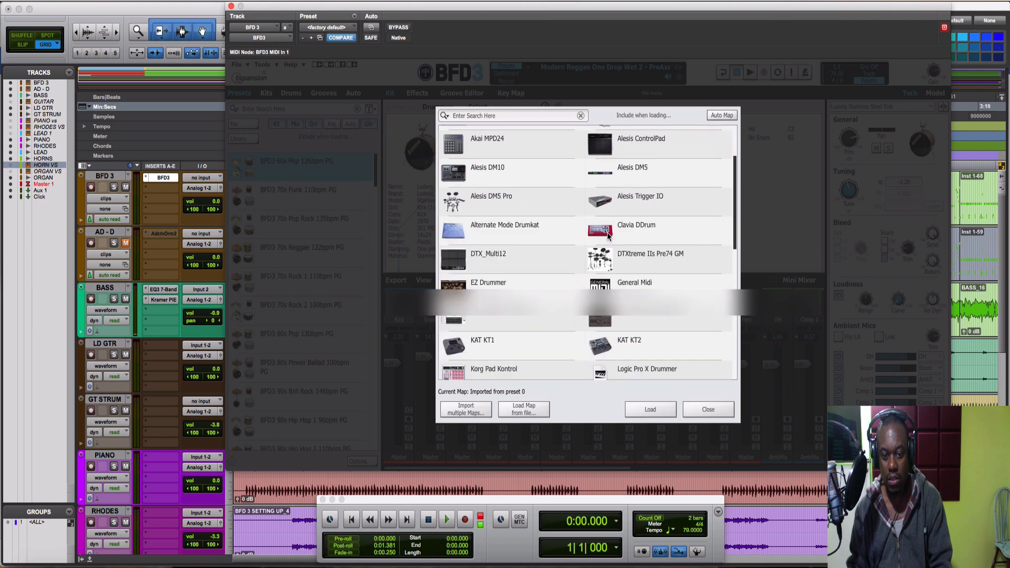
scroll(608, 239, "down", 2)
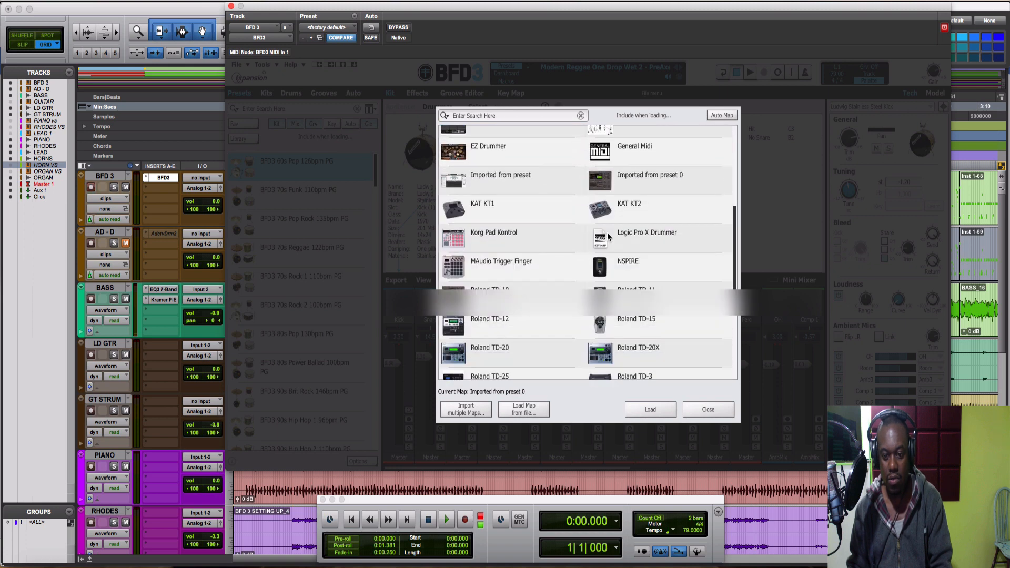
scroll(607, 257, "up", 1)
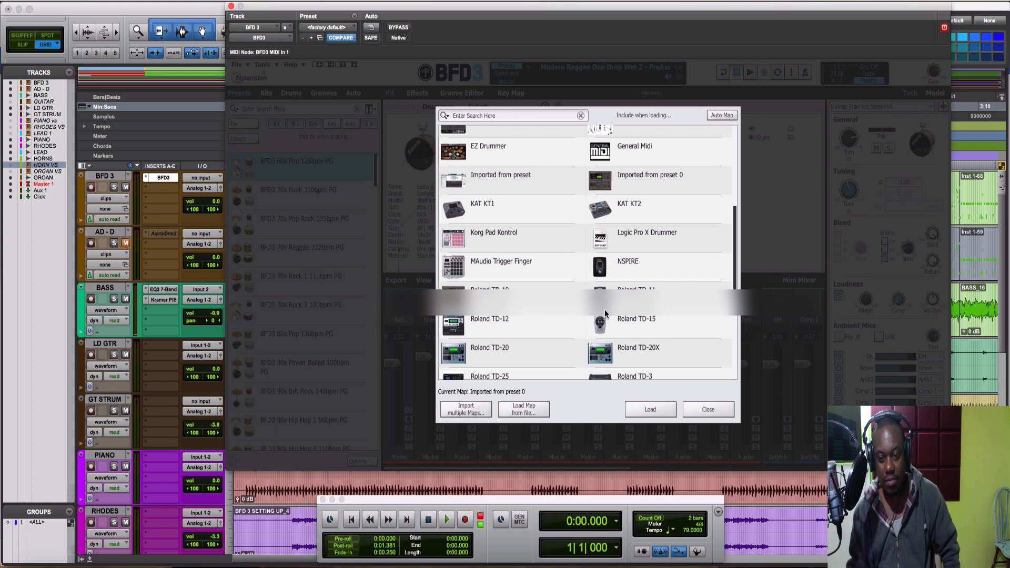
scroll(604, 311, "down", 2)
scroll(605, 311, "down", 5)
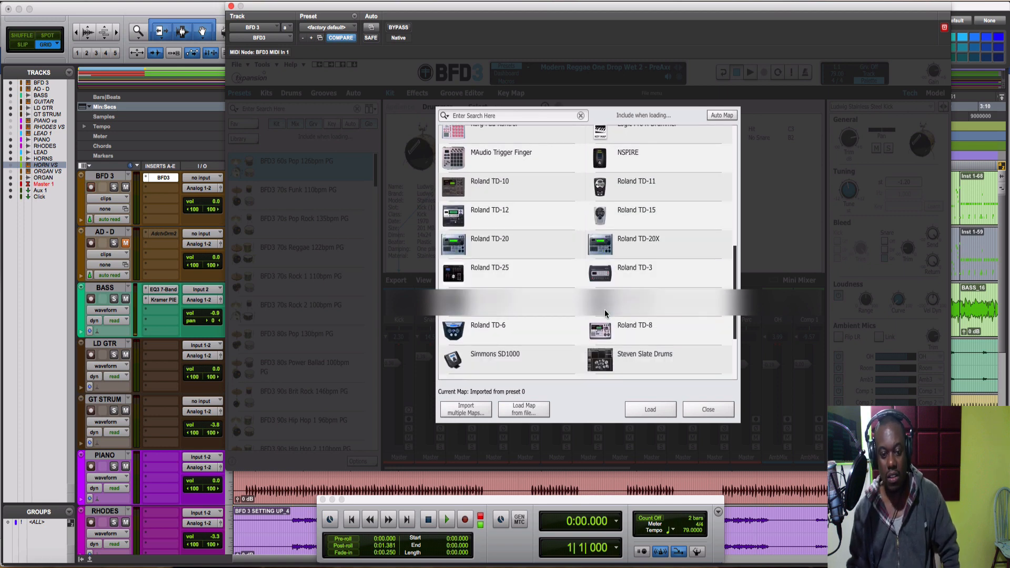
scroll(604, 313, "up", 8)
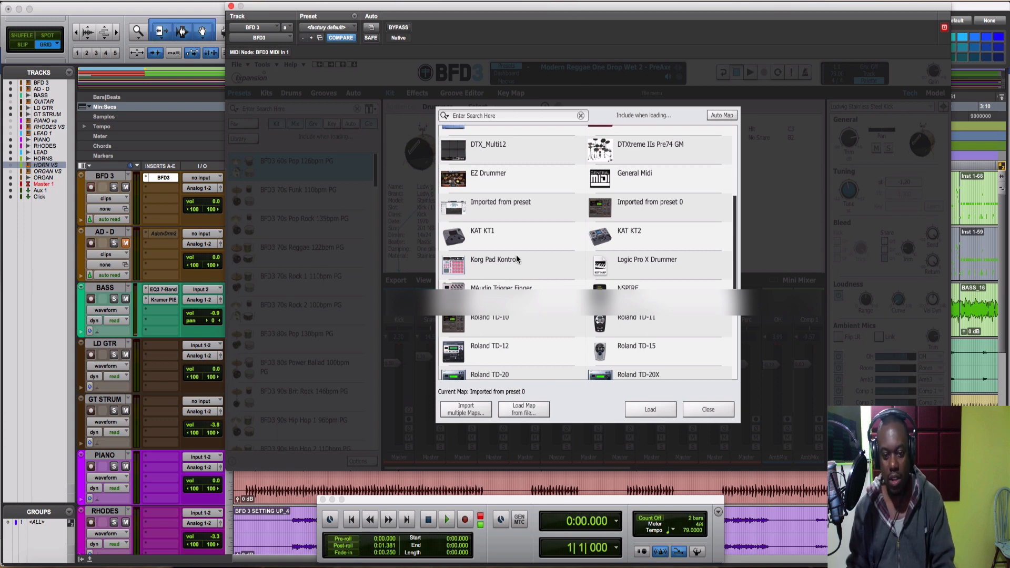
left_click(708, 410)
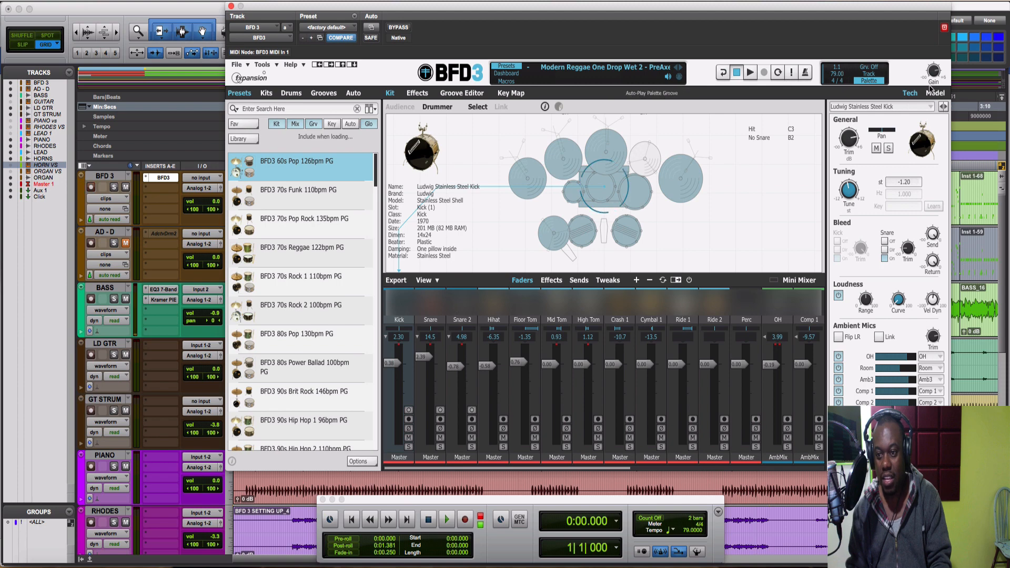
Step: Inspect the snare's note assignments on the Key Map page, and return to the Kit page with the kick selected
left_click(505, 93)
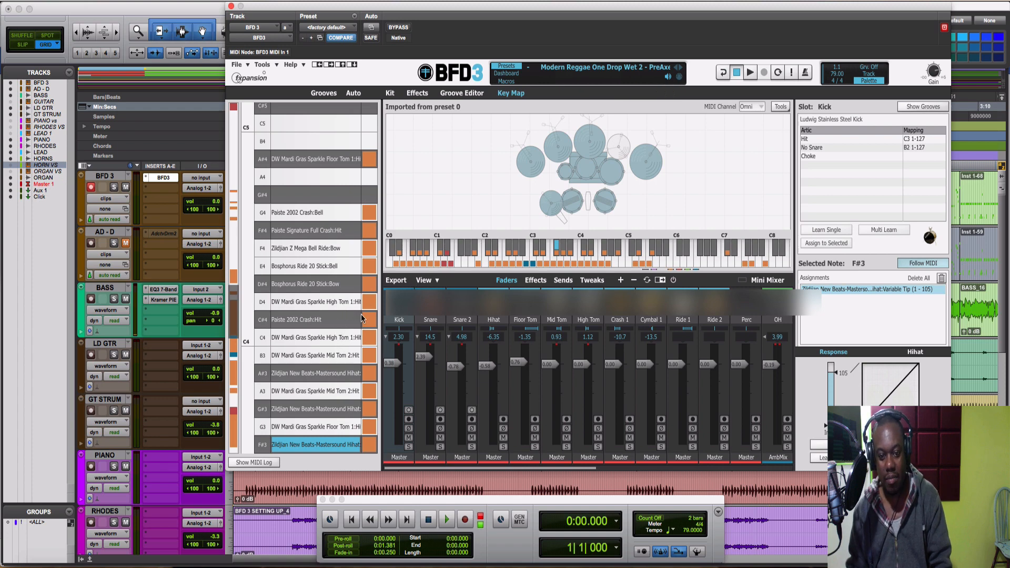
left_click(432, 308)
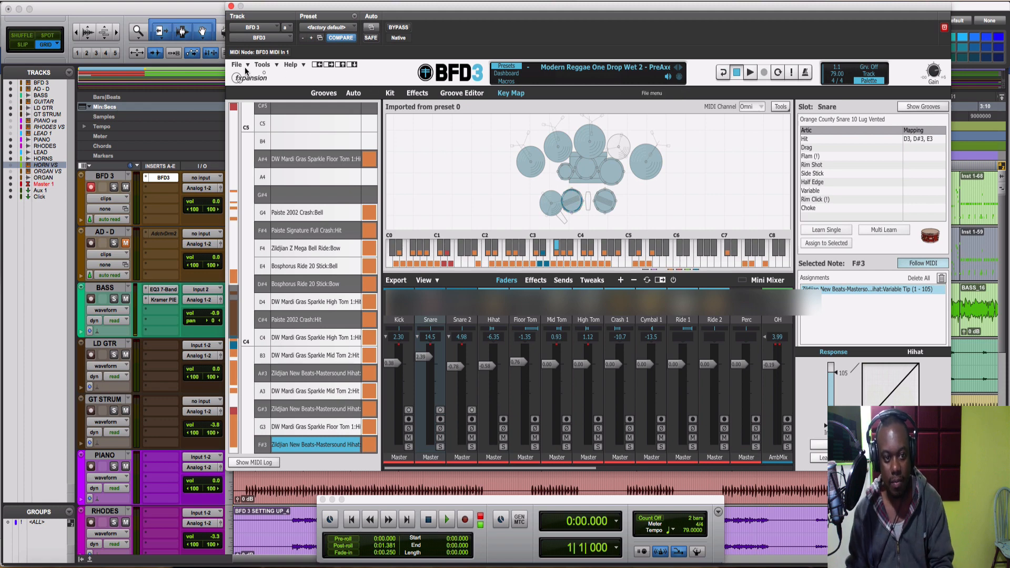
left_click(390, 93)
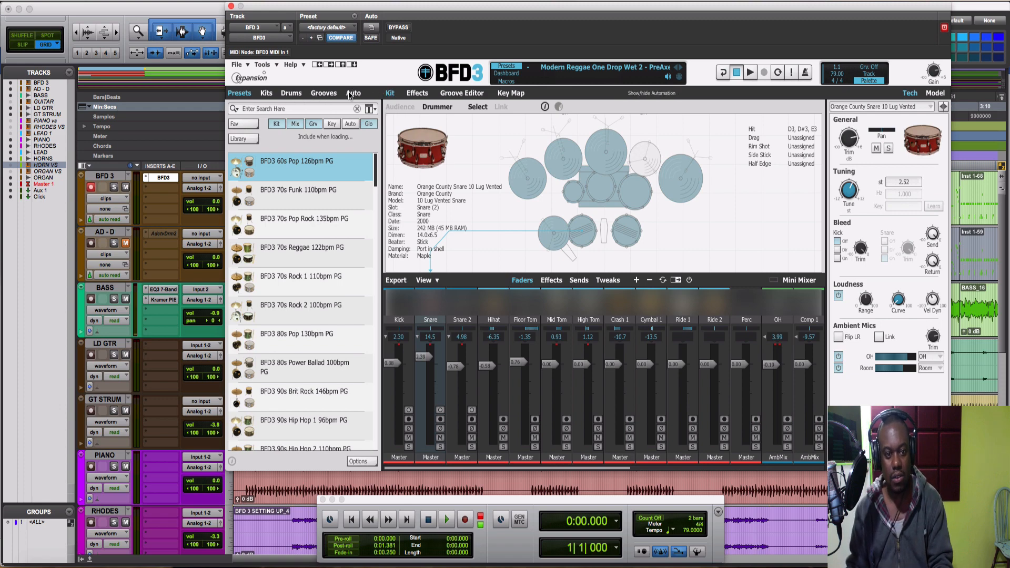
left_click(395, 309)
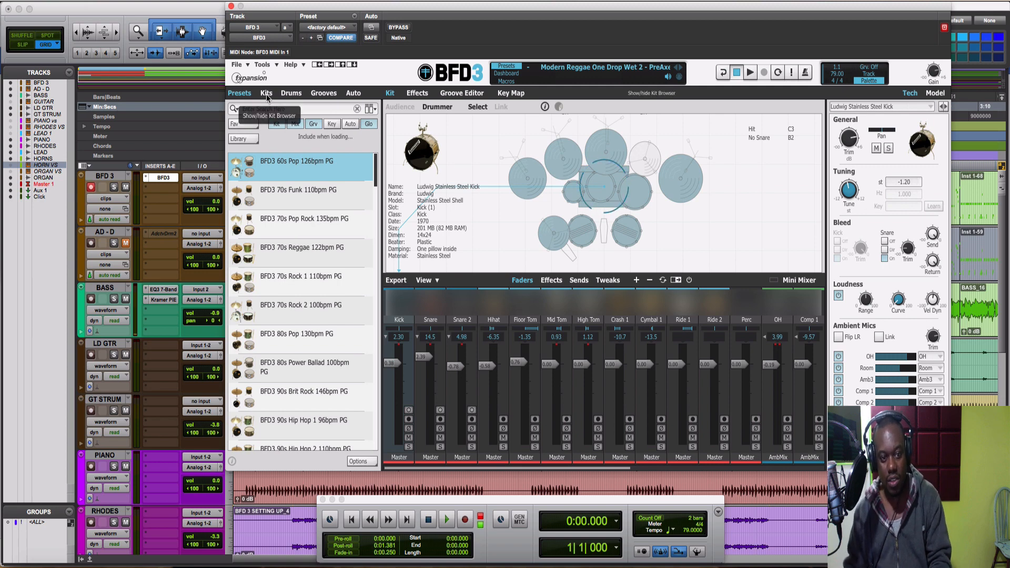
Step: Search the BFD3 preset browser for "preaxe"
left_click(357, 110)
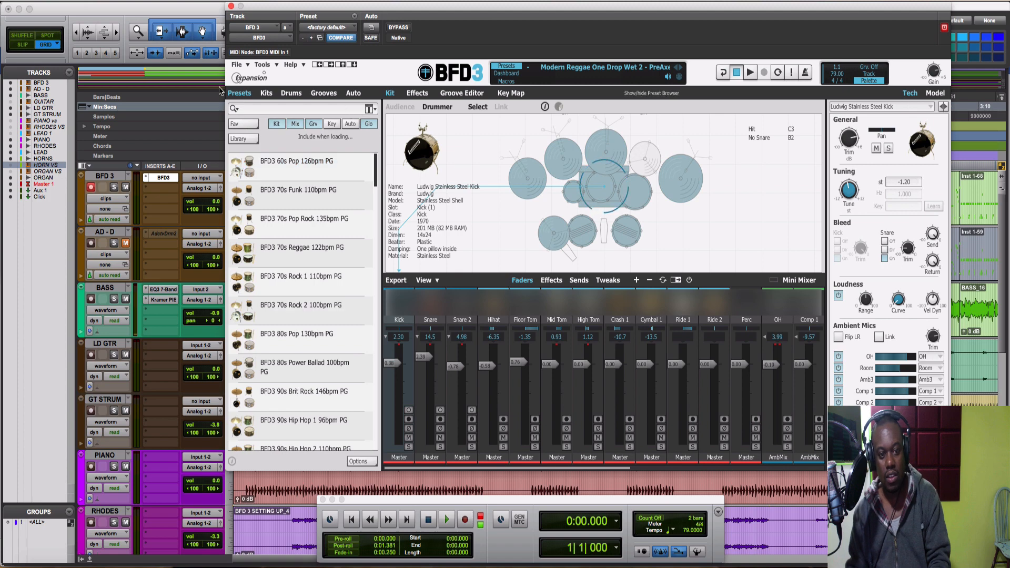
left_click(330, 108)
type("pr")
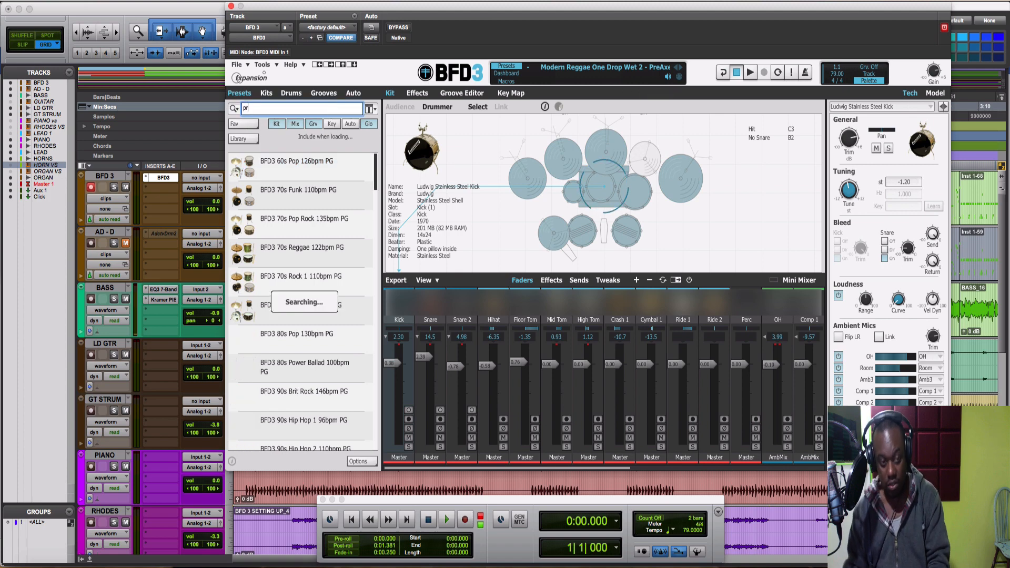
type("ew")
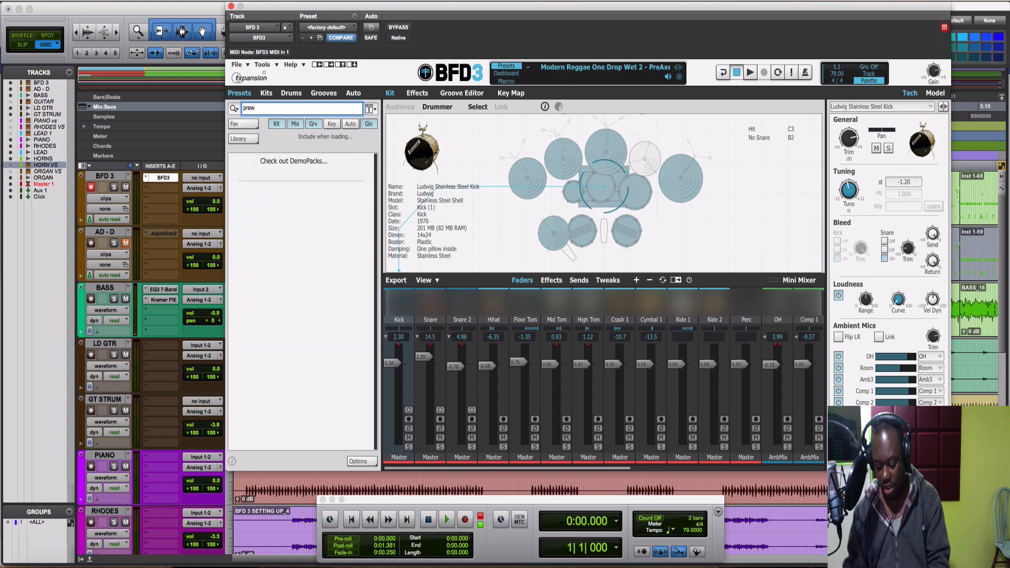
key("BackSpace")
type("axe")
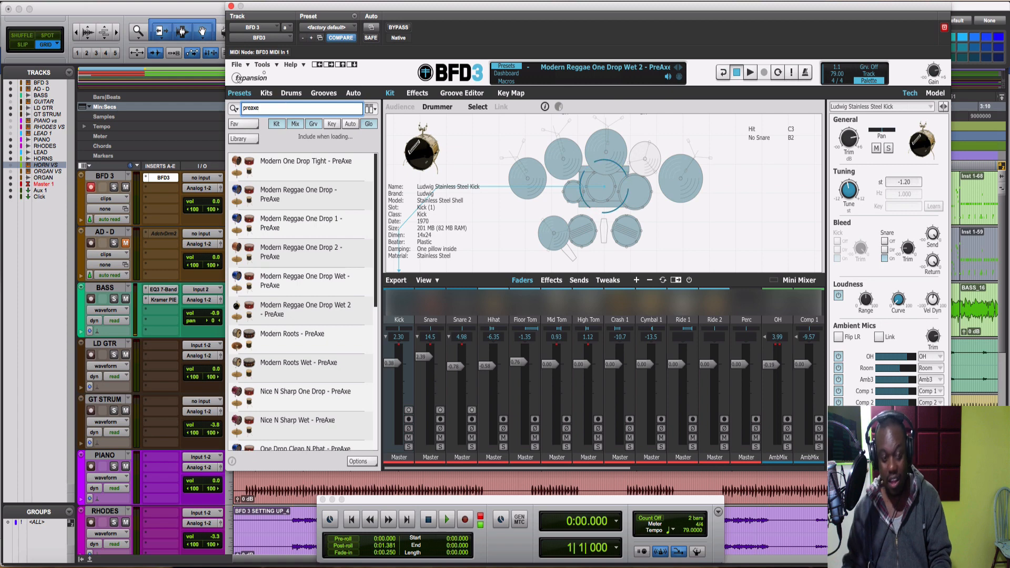
key("Return")
Step: Look through the PreAxe search results and load the Modern Reggae One Drop - PreAxe preset, replacing the current kit
scroll(305, 253, "down", 2)
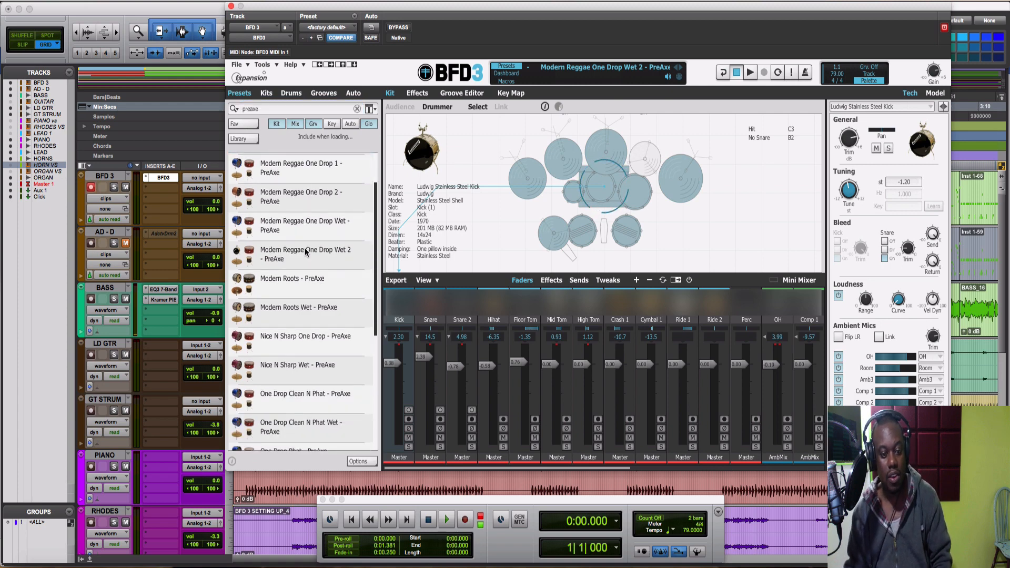
scroll(305, 252, "down", 5)
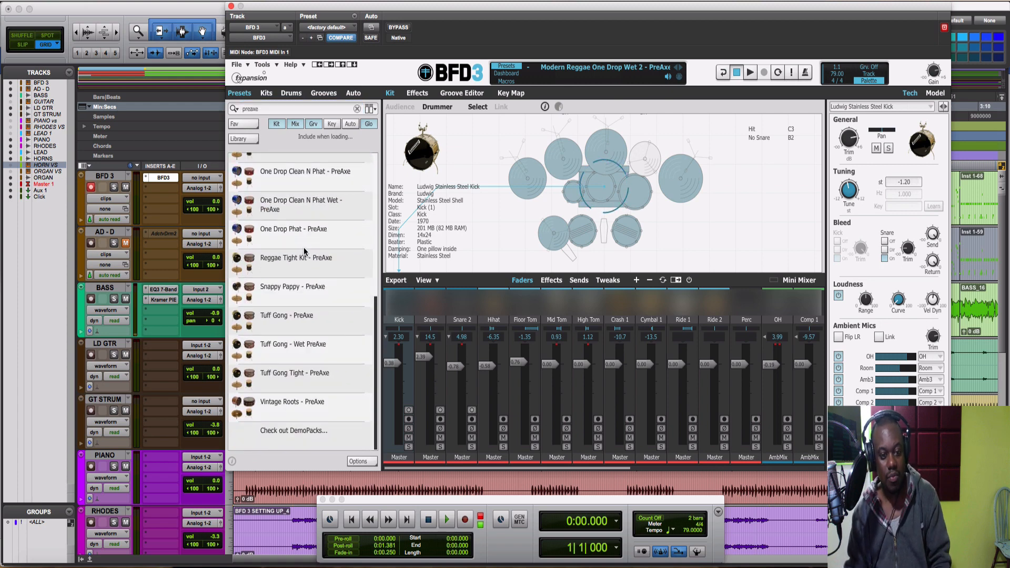
scroll(304, 248, "up", 8)
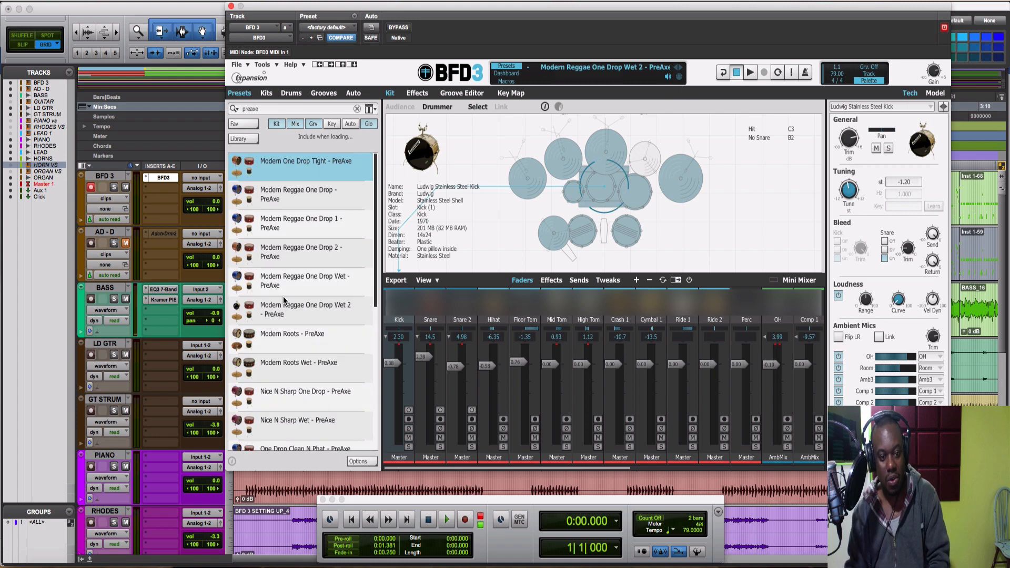
scroll(283, 296, "down", 1)
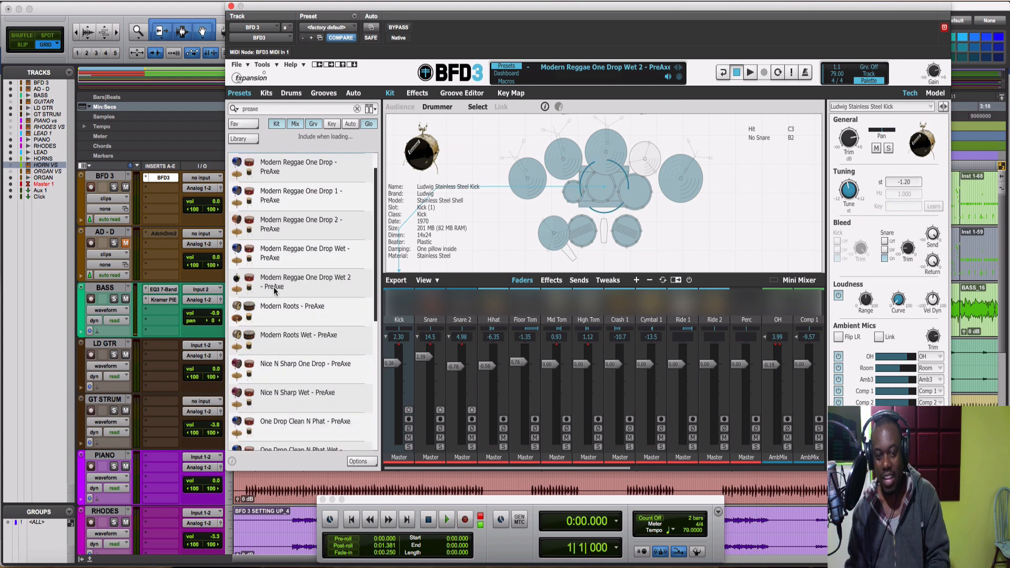
double_click(310, 169)
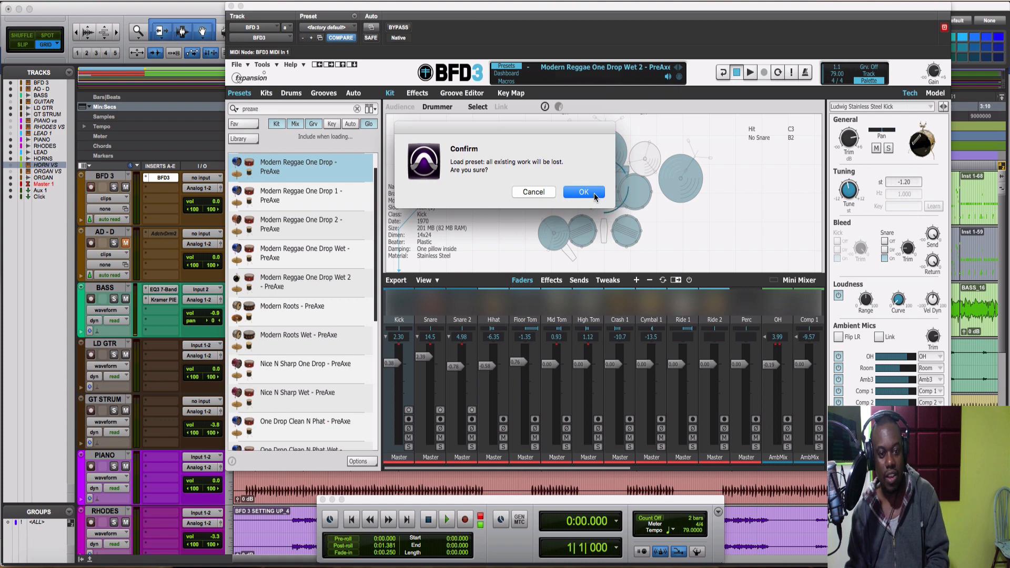
left_click(584, 192)
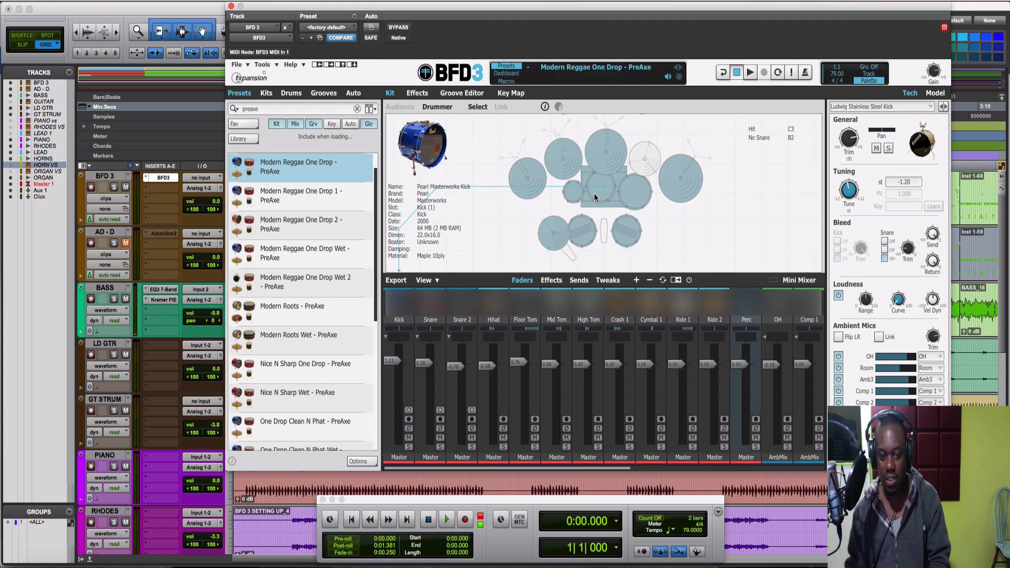
left_click(586, 203)
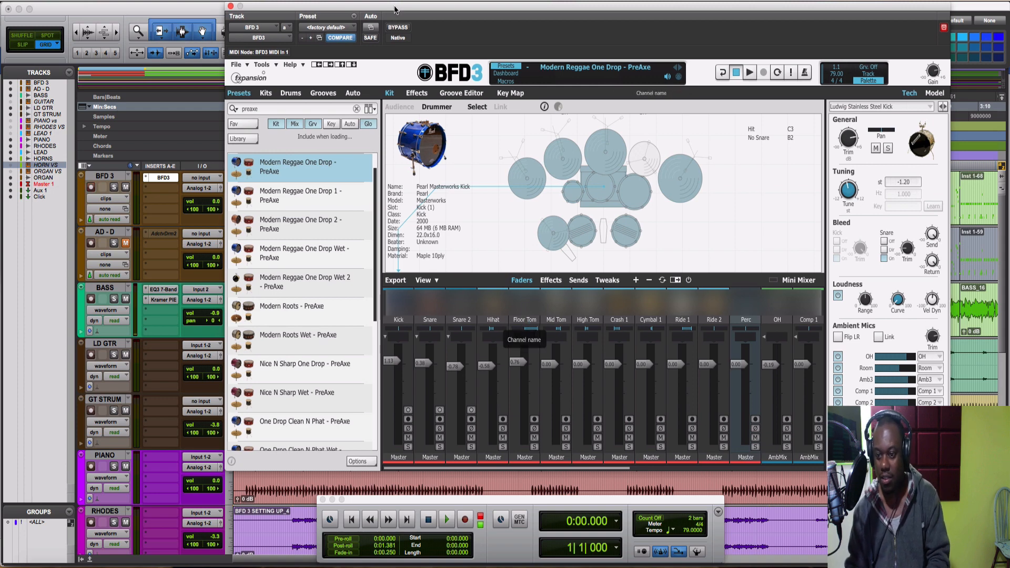
Step: Play the session to audition the preset while inspecting Snare 2 and the kick, stop playback and dismiss the RAM warning
key("space")
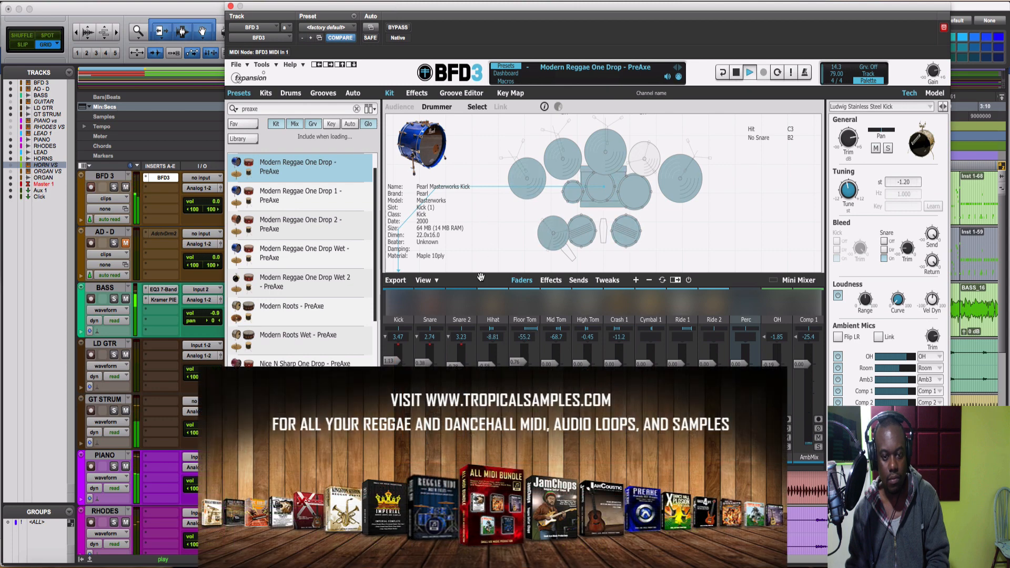
left_click(462, 308)
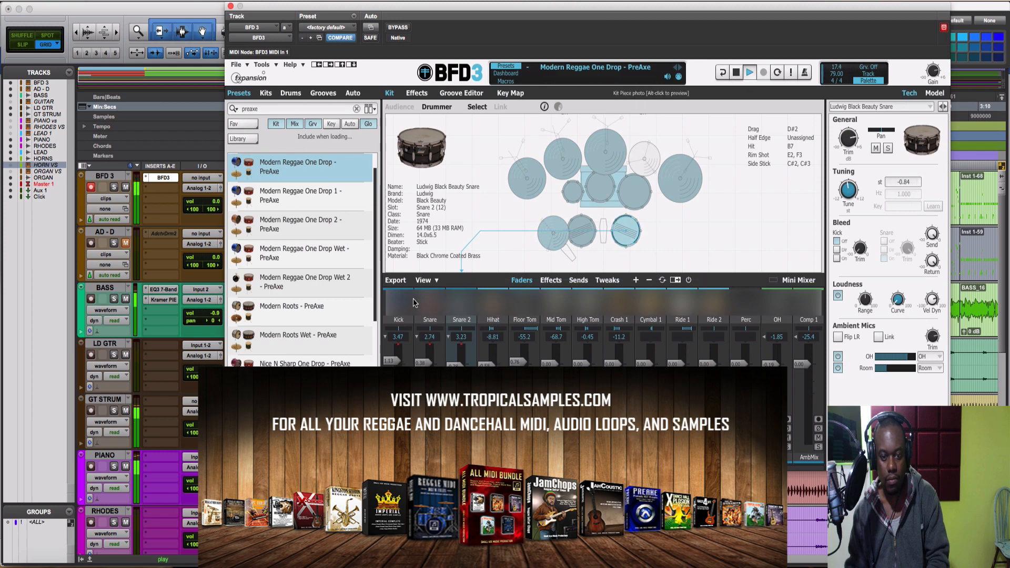
left_click(397, 303)
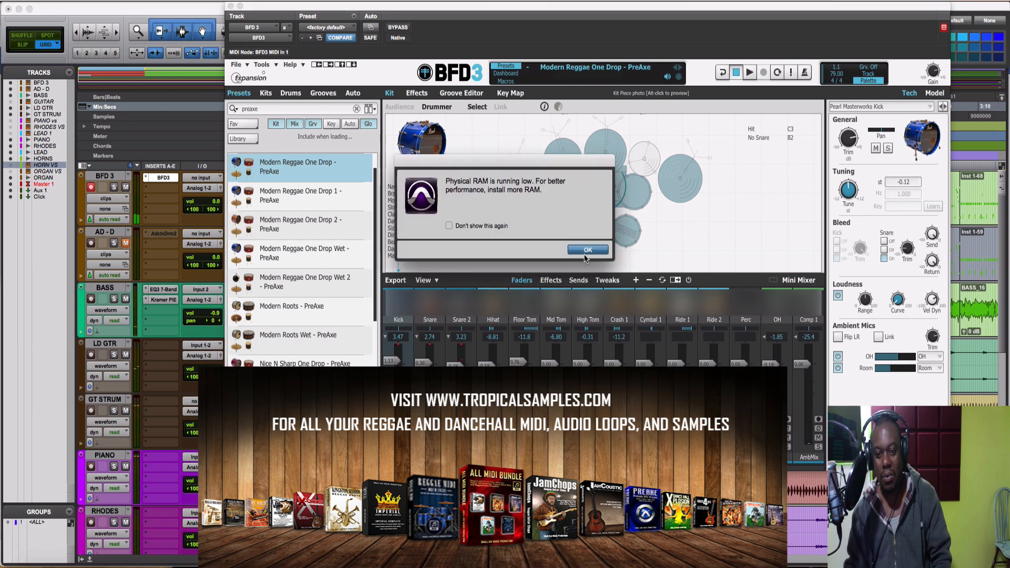
left_click(588, 251)
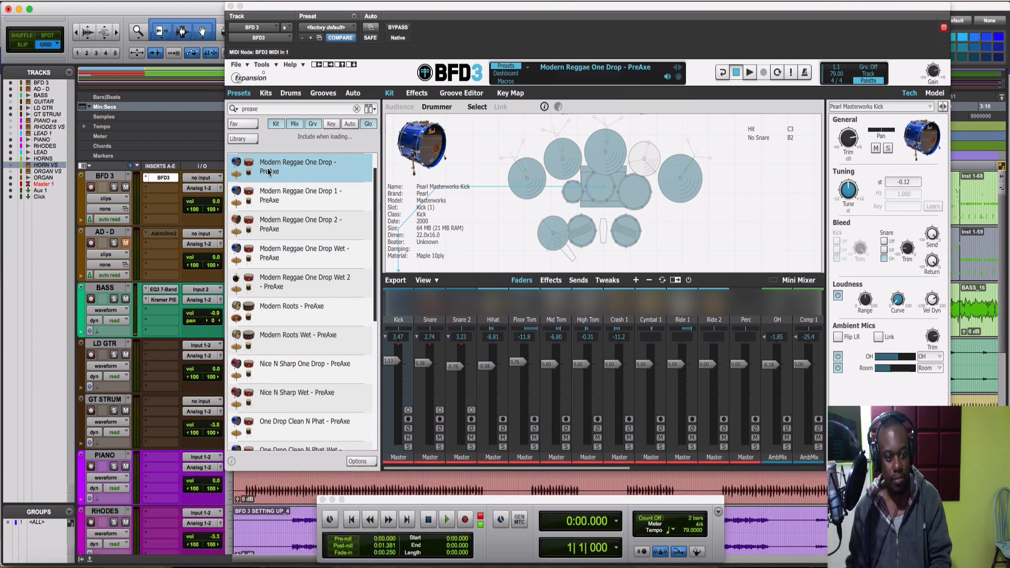
Step: Load the Modern Roots - PreAxe preset and play the session from the beginning to audition it, stopping when done
double_click(293, 310)
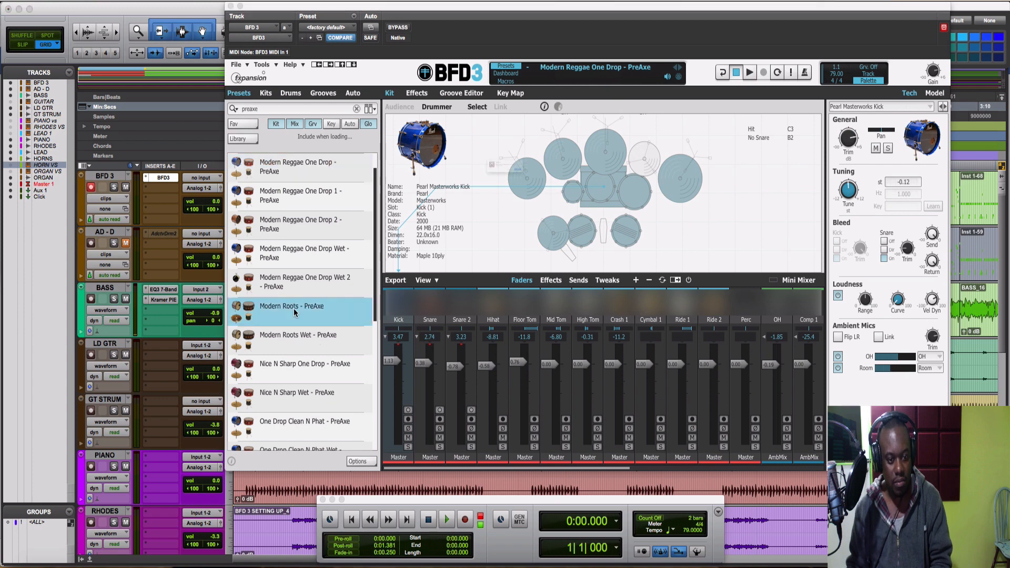
left_click(582, 194)
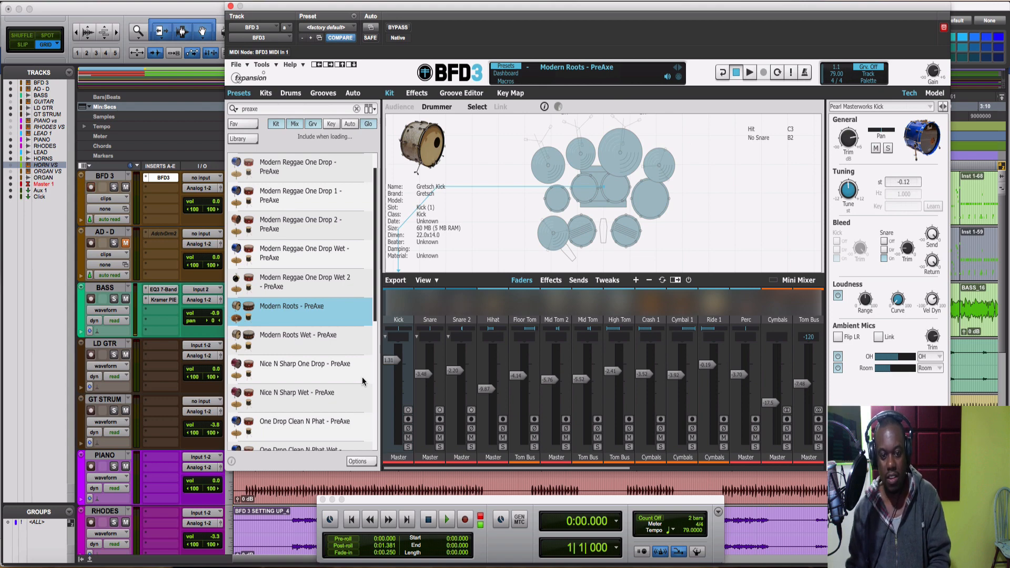
key("space")
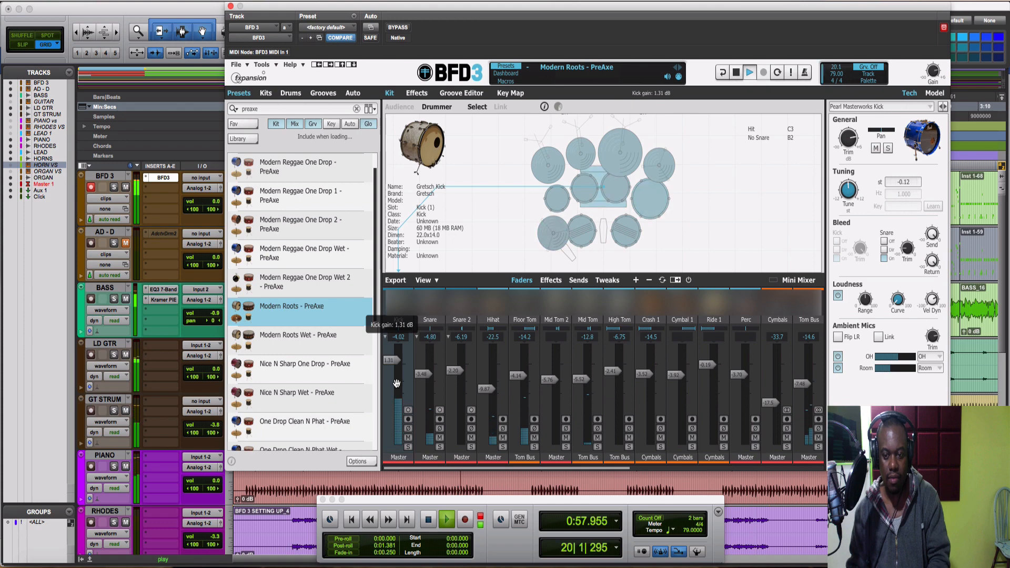
key("space")
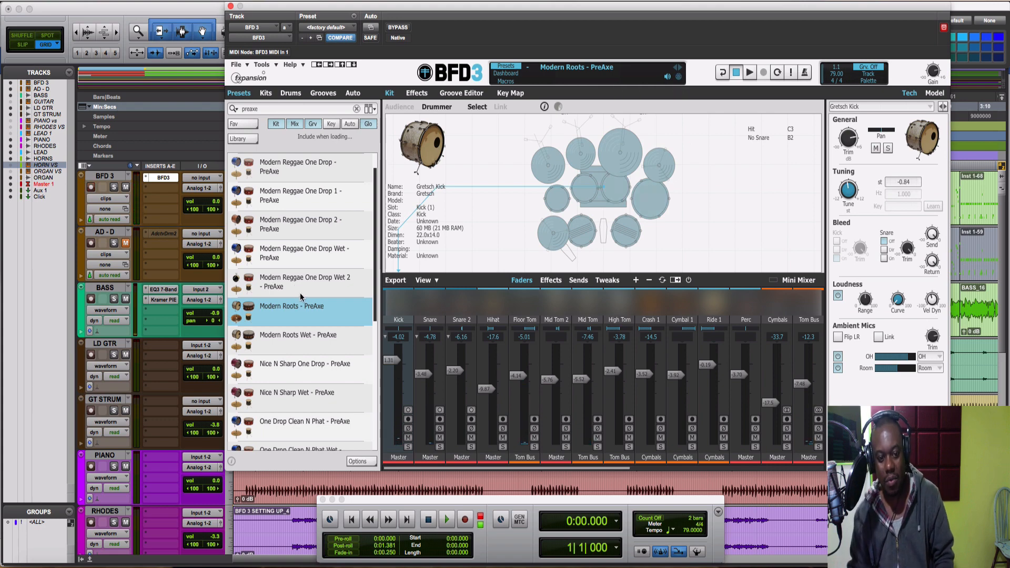
Step: Load the Modern Roots Wet - PreAxe preset in place of the current one
double_click(319, 347)
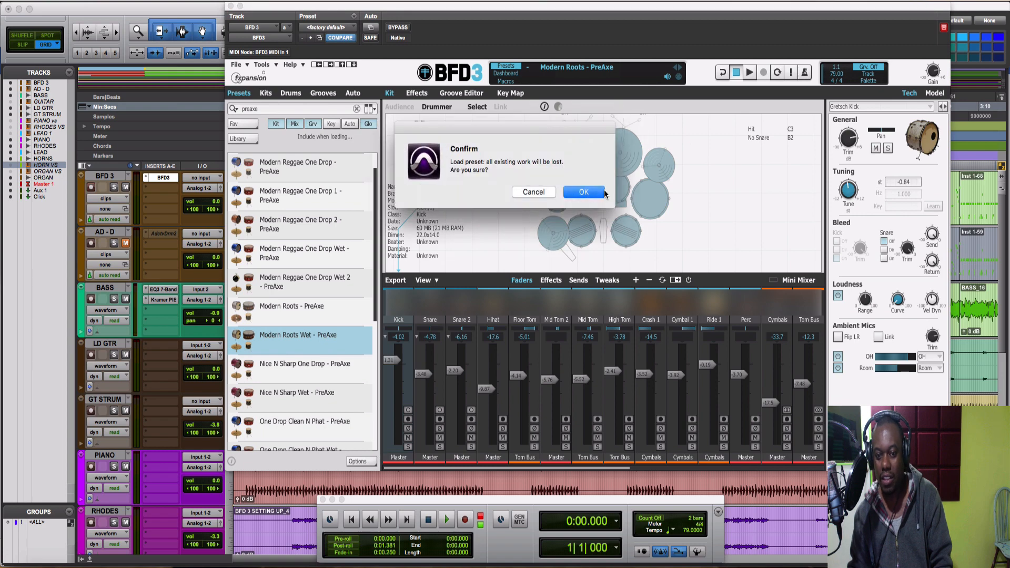
left_click(584, 192)
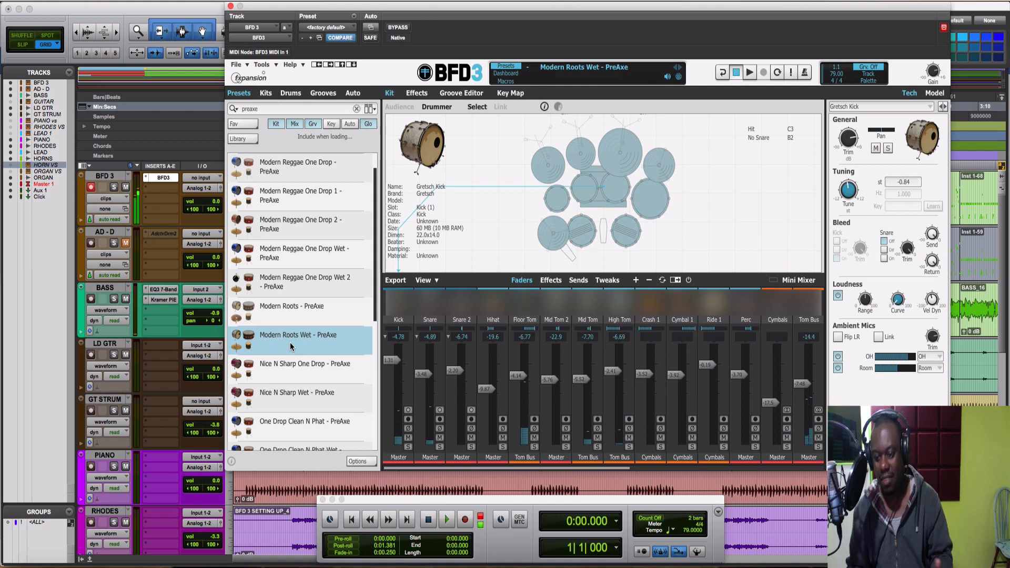
Step: Load the Nice N Sharp One Drop - PreAxe preset, dismissing the RAM warning, and play the session to audition it
double_click(299, 373)
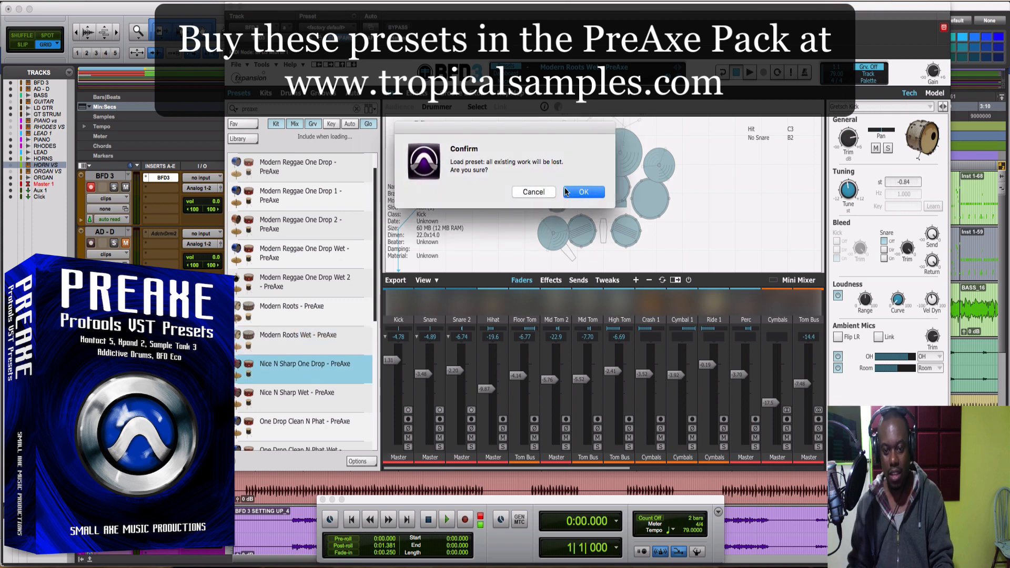
left_click(581, 193)
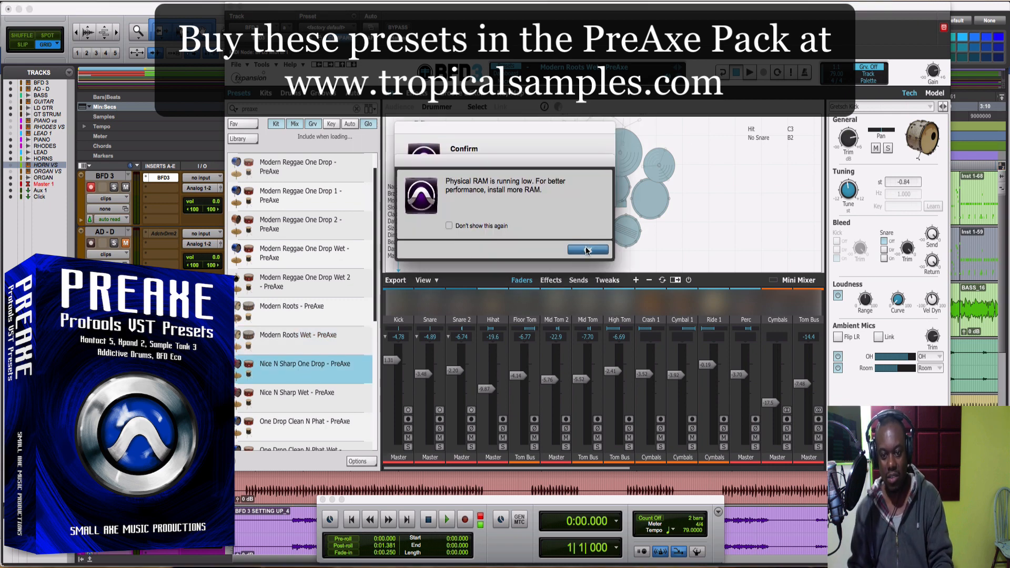
left_click(587, 249)
left_click(587, 190)
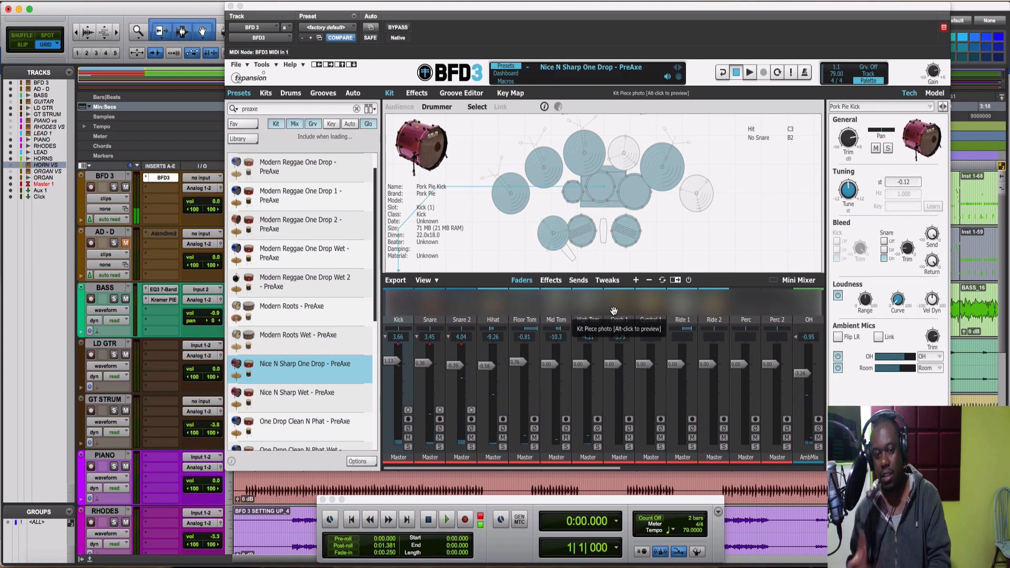
key("space")
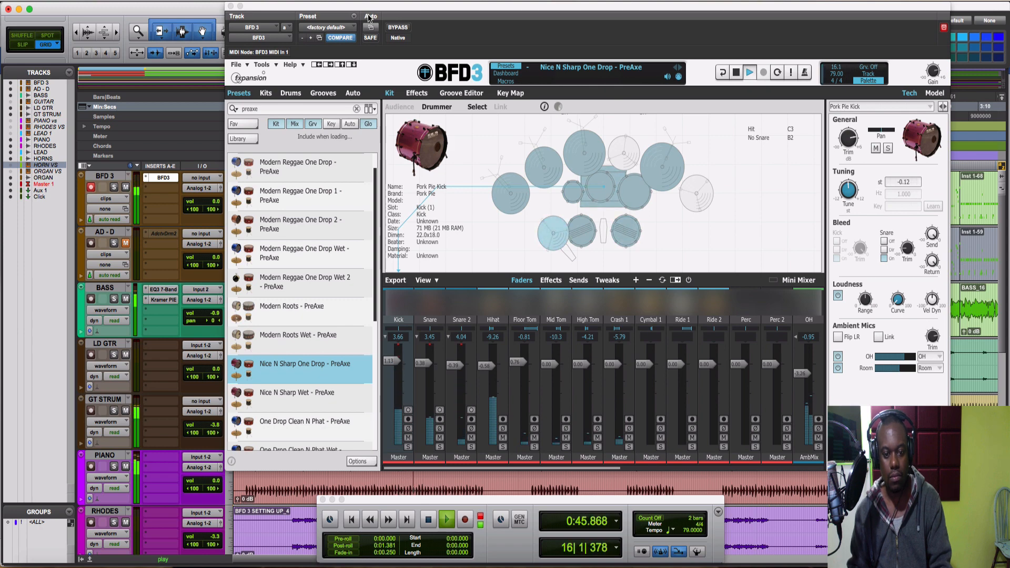
key("space")
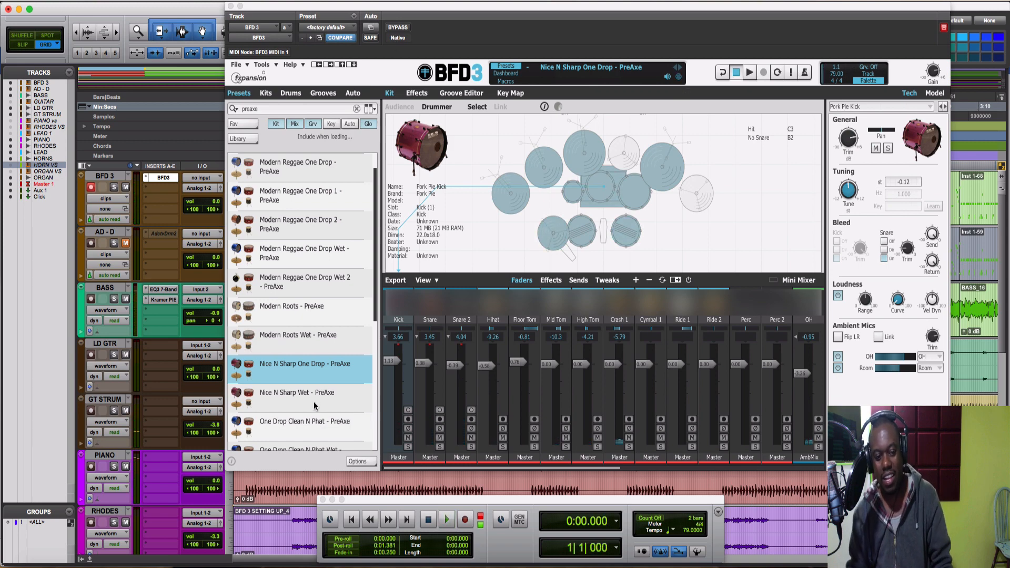
Step: Load the Nice N Sharp Wet - PreAxe preset and start playing the session from the beginning
double_click(314, 402)
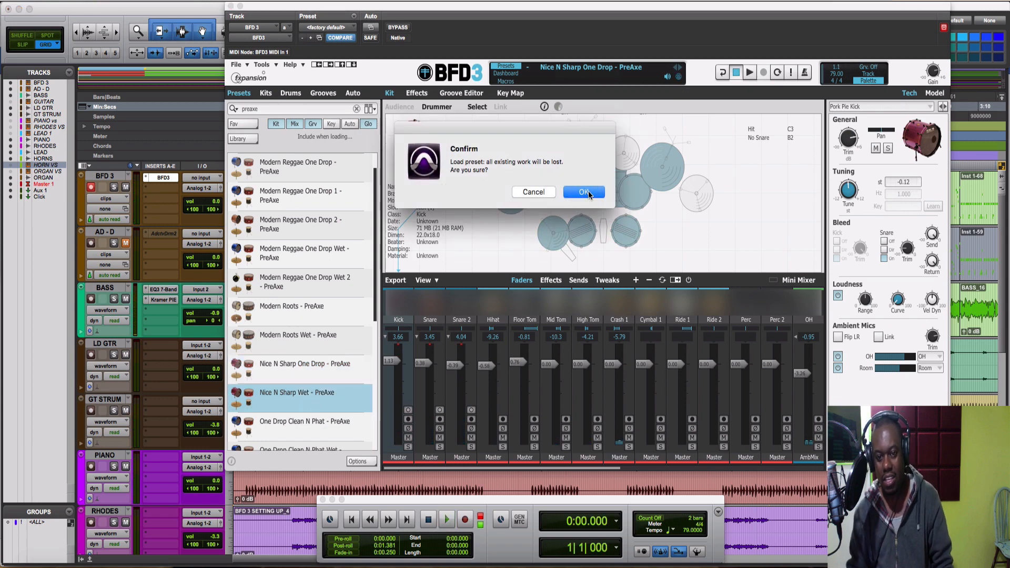
left_click(585, 193)
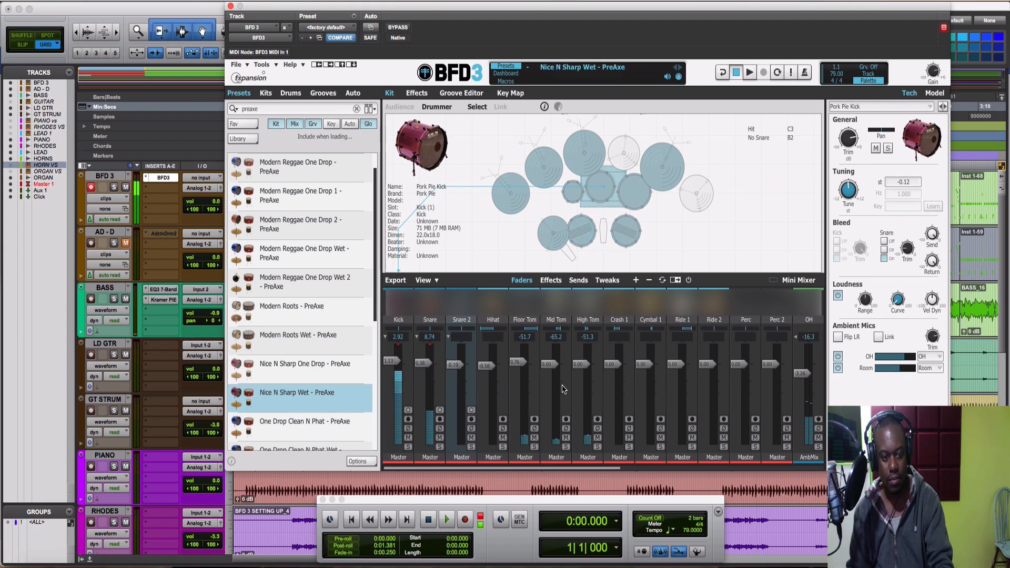
key("space")
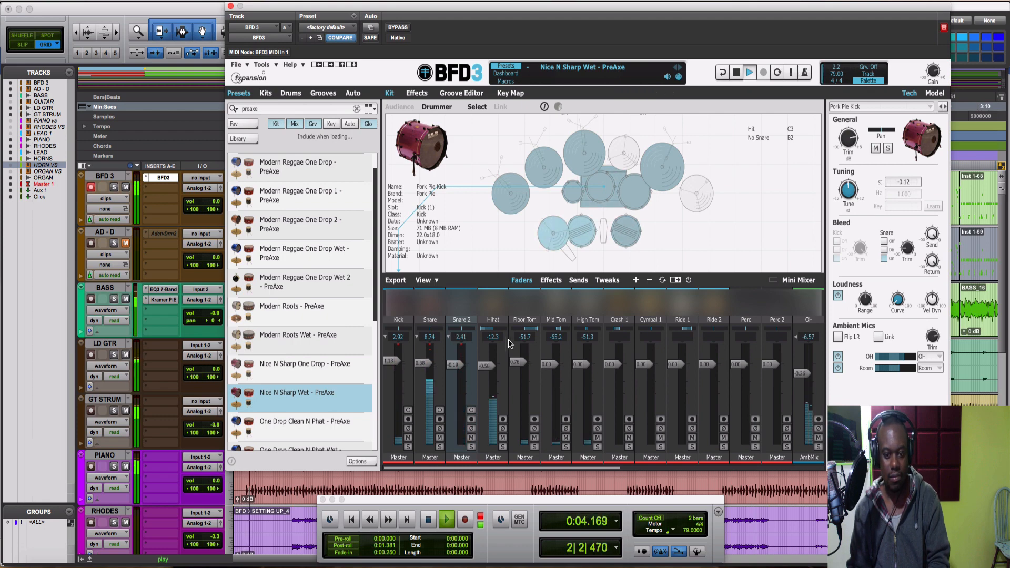
Step: Adjust the Hihat and High Tom pans during playback, moving the hihat nearer the centre, and stop playback with the kick selected
left_click_drag(482, 329, 487, 330)
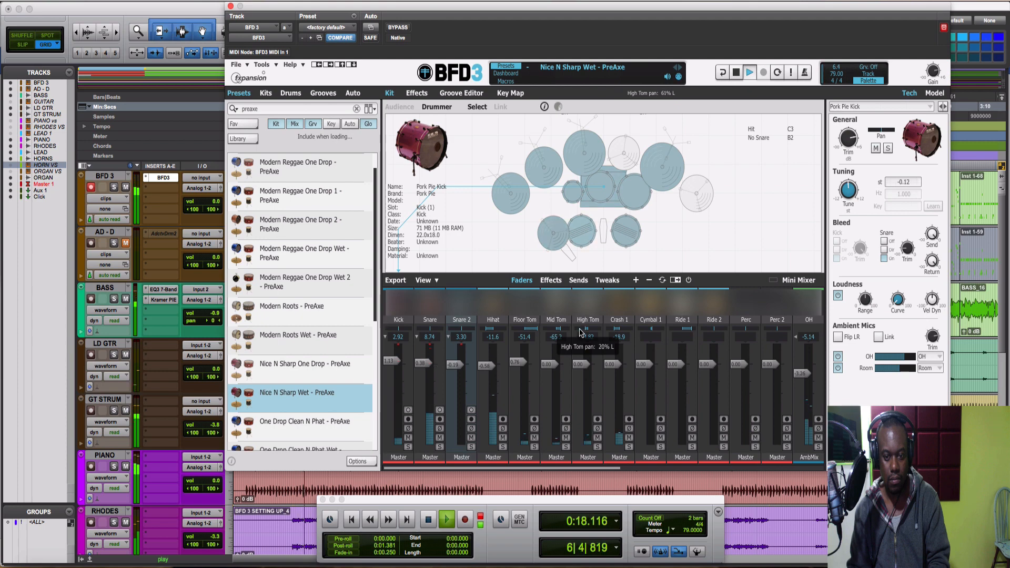
left_click_drag(581, 333, 574, 335)
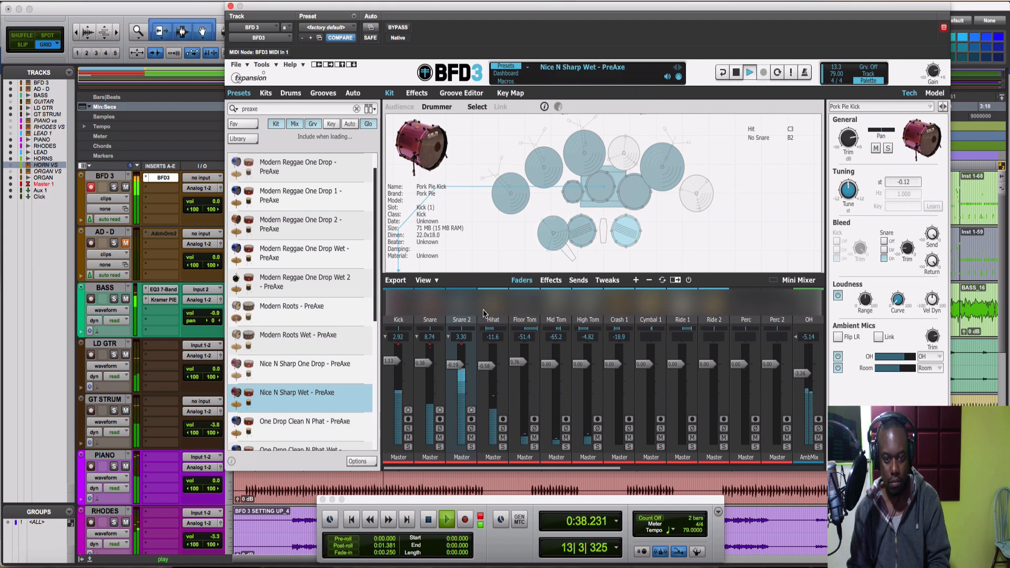
left_click_drag(488, 333, 493, 335)
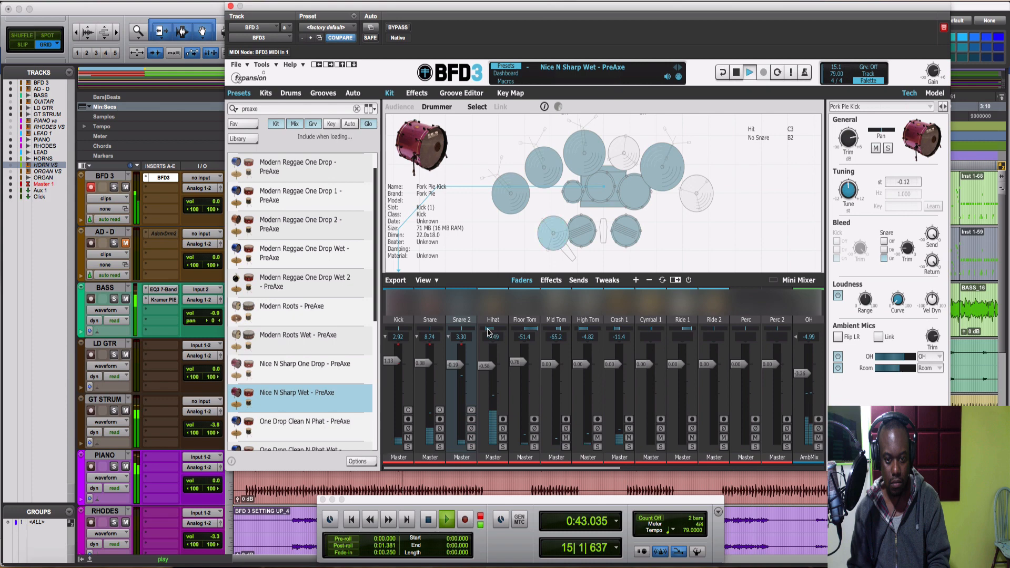
left_click_drag(489, 331, 495, 331)
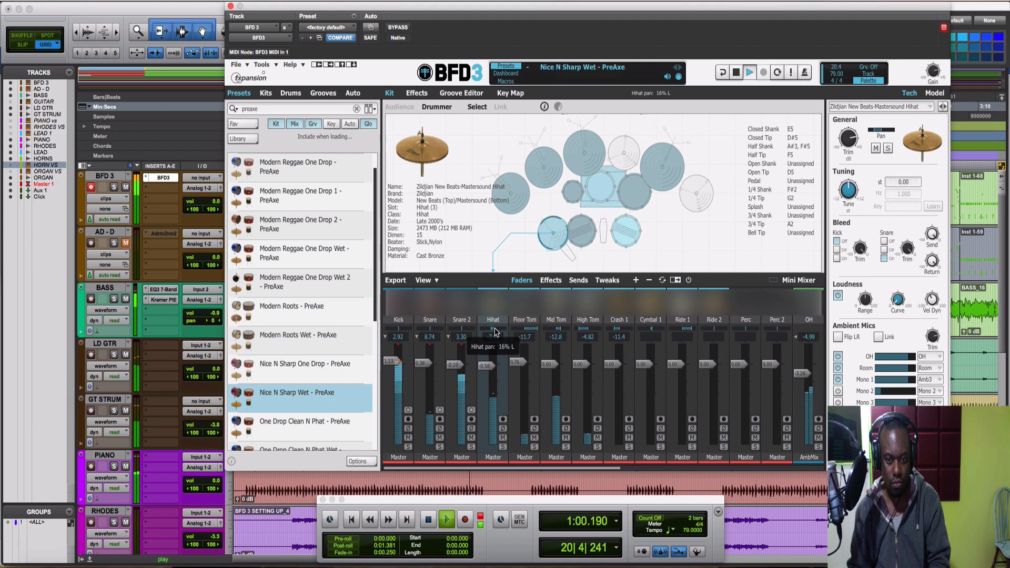
left_click_drag(495, 332, 491, 333)
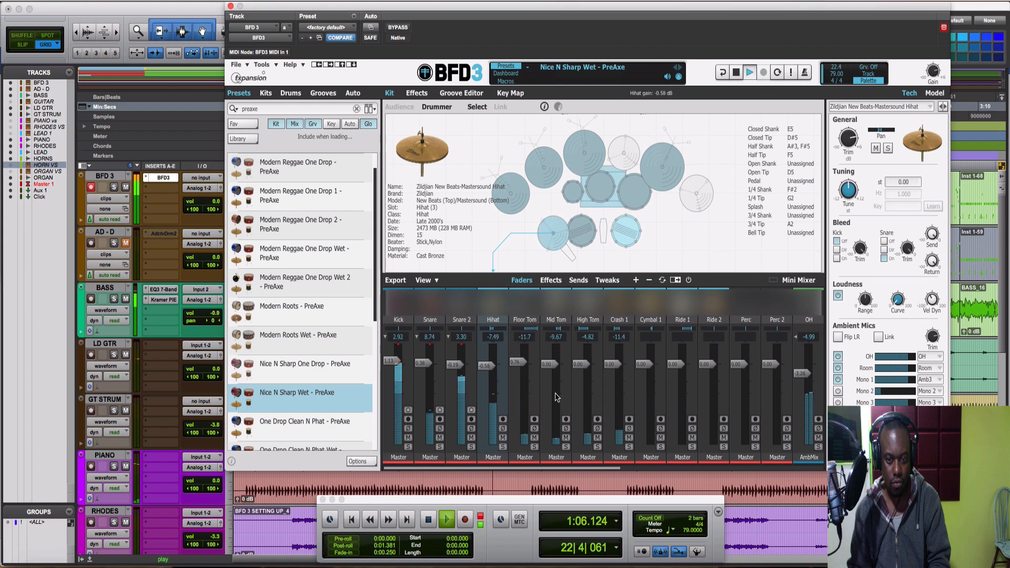
left_click(404, 300)
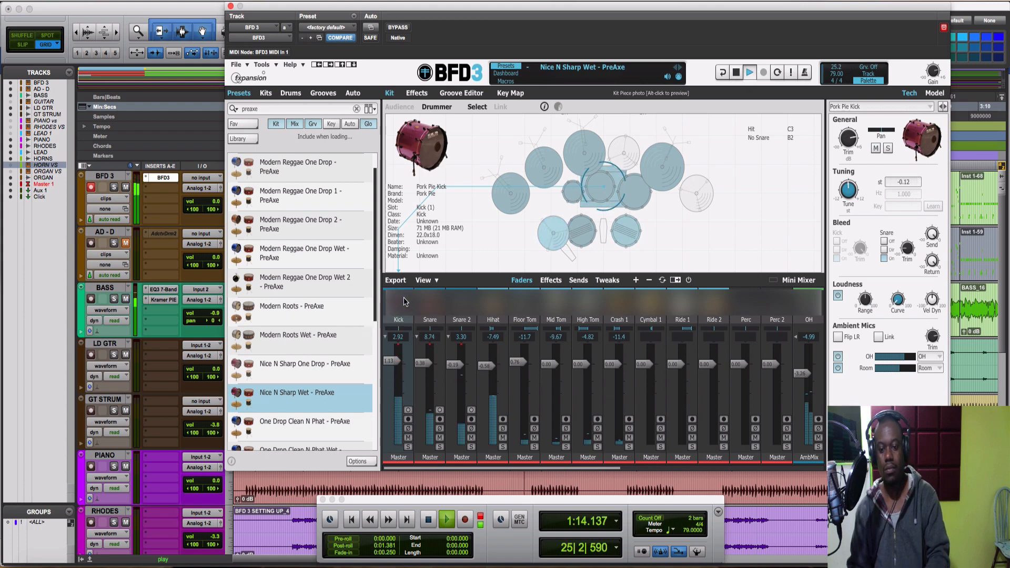
key("space")
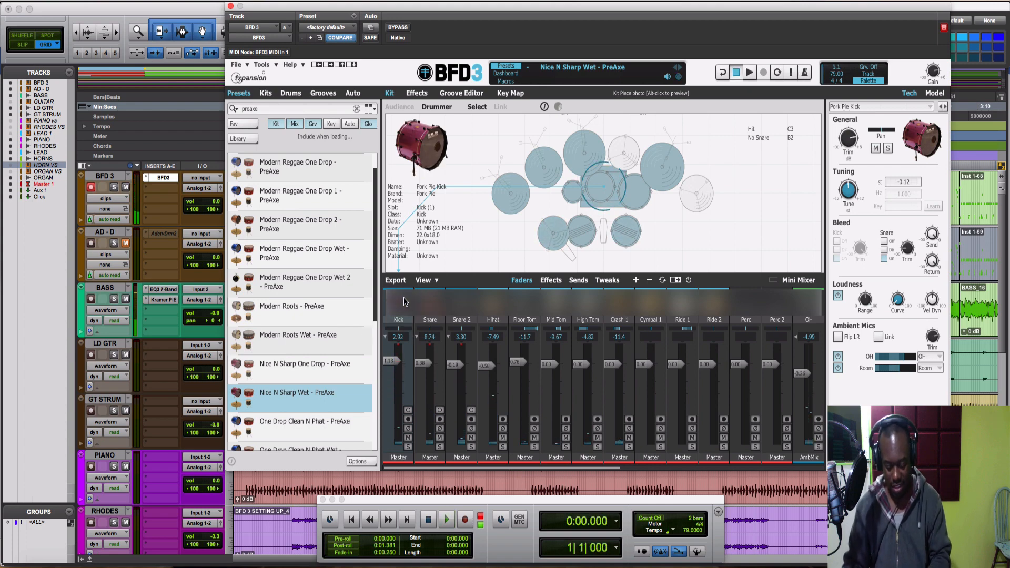
Step: Save the adjusted preset in the Presets folder under the name Nice N Sharp Wet - PreAxe
left_click(245, 67)
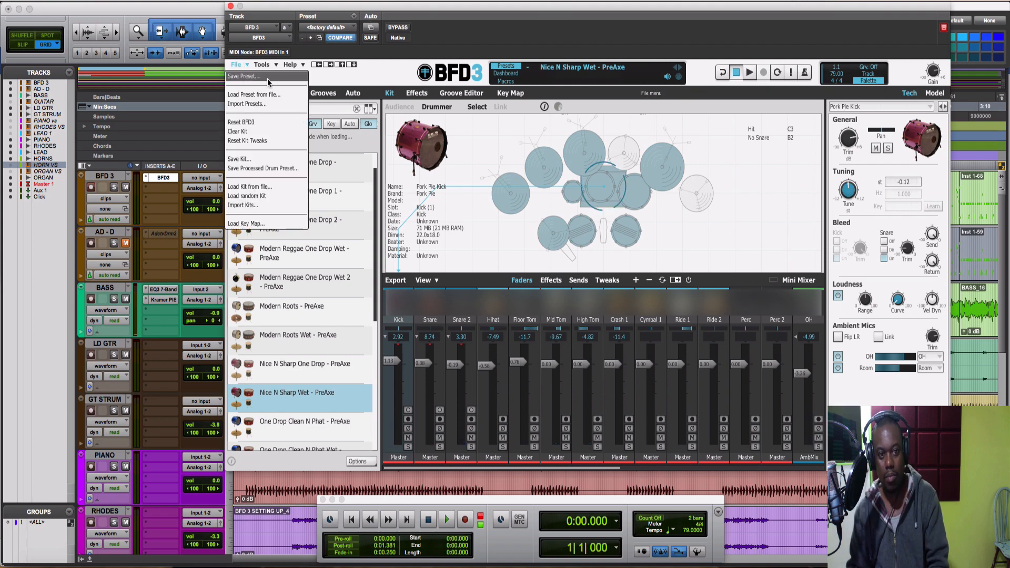
left_click(264, 77)
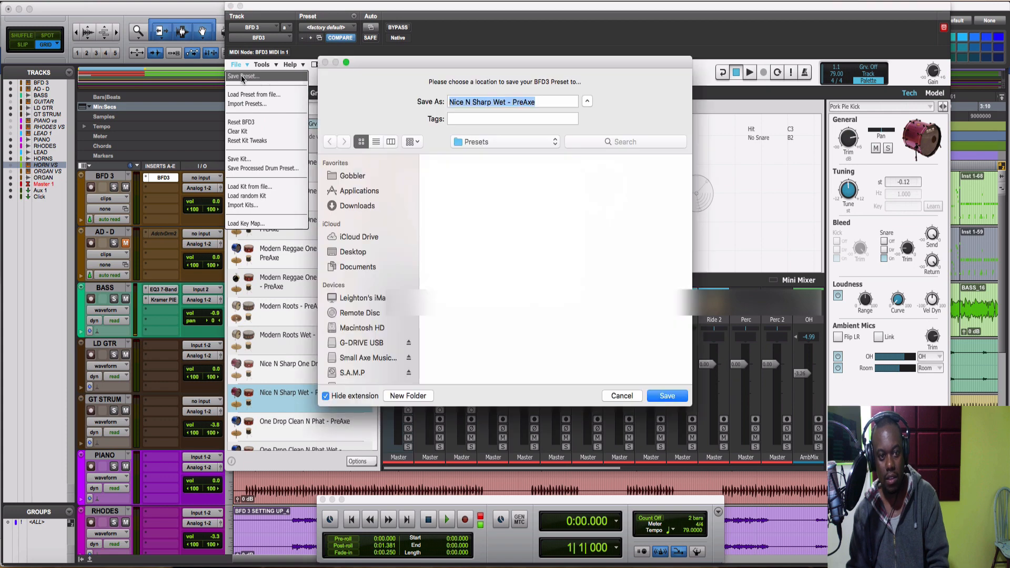
left_click(666, 396)
left_click(581, 135)
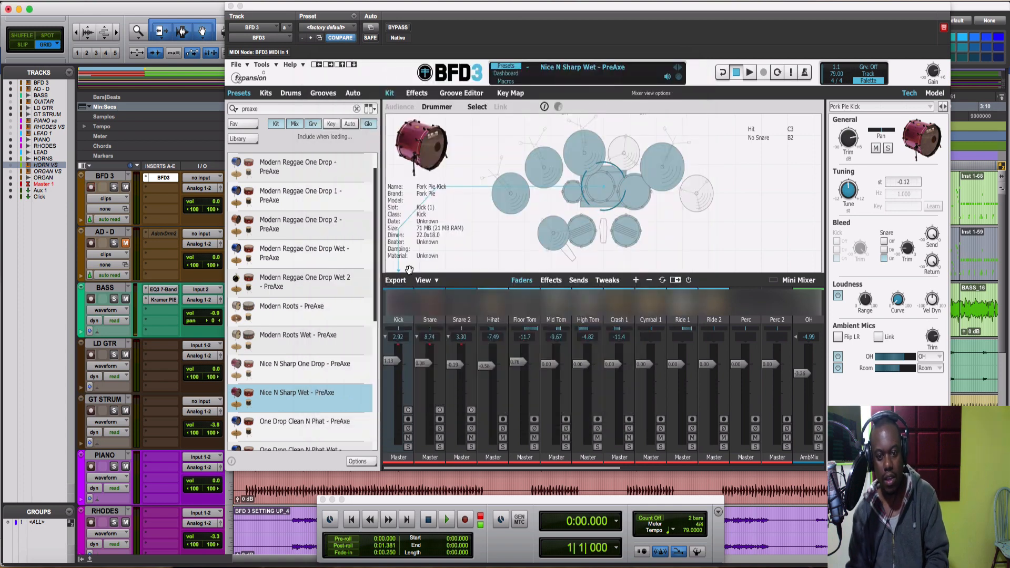
Step: Load the One Drop Clean N Phat - PreAxe preset, start a short playback, and dismiss the low RAM warning
scroll(316, 364, "down", 2)
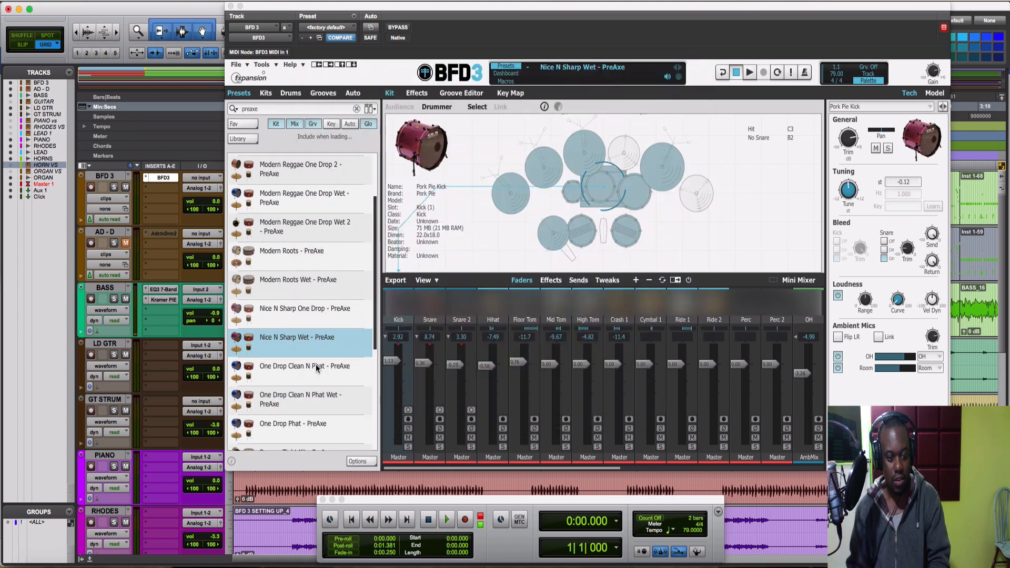
scroll(326, 363, "down", 1)
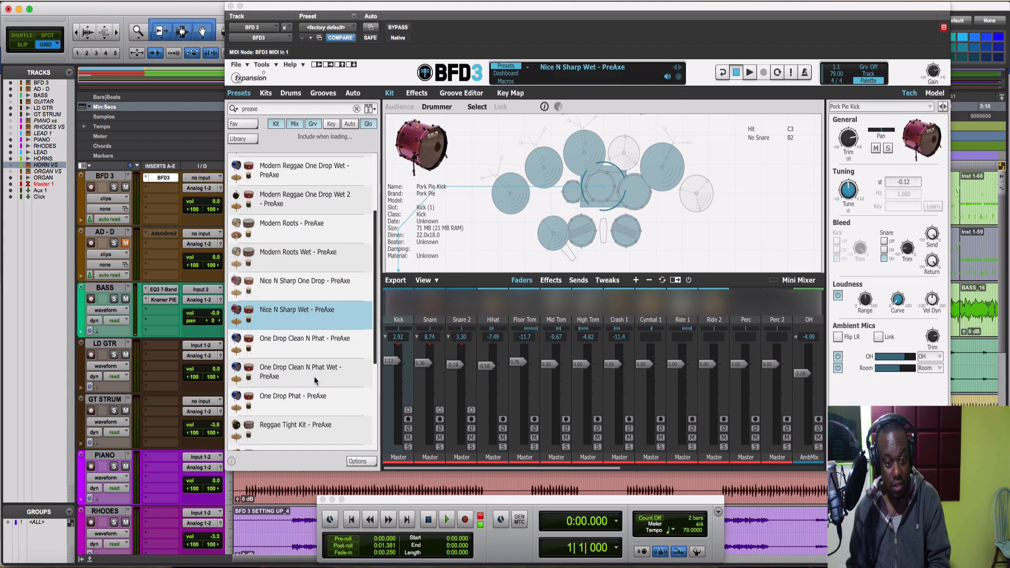
double_click(297, 349)
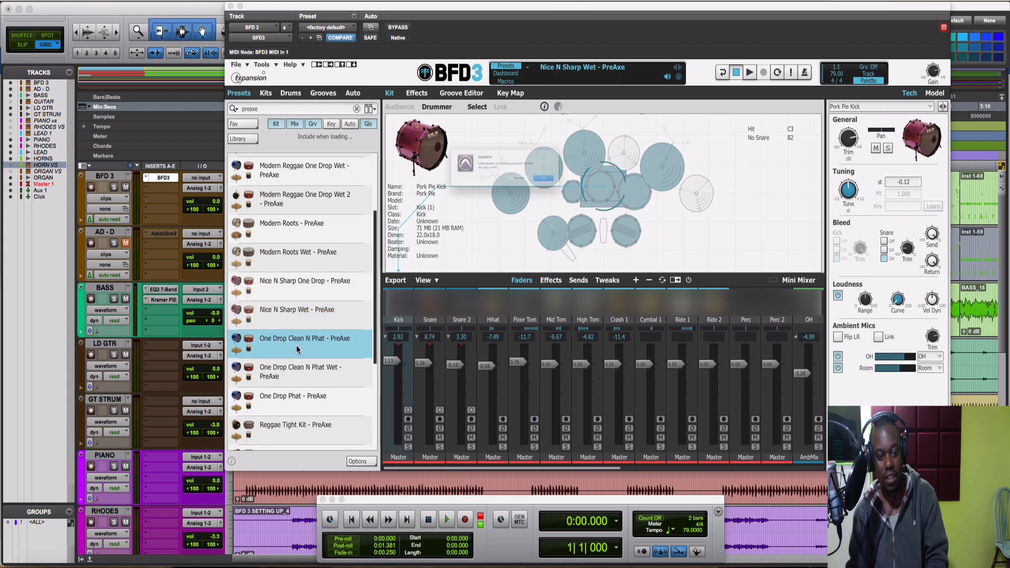
left_click(583, 193)
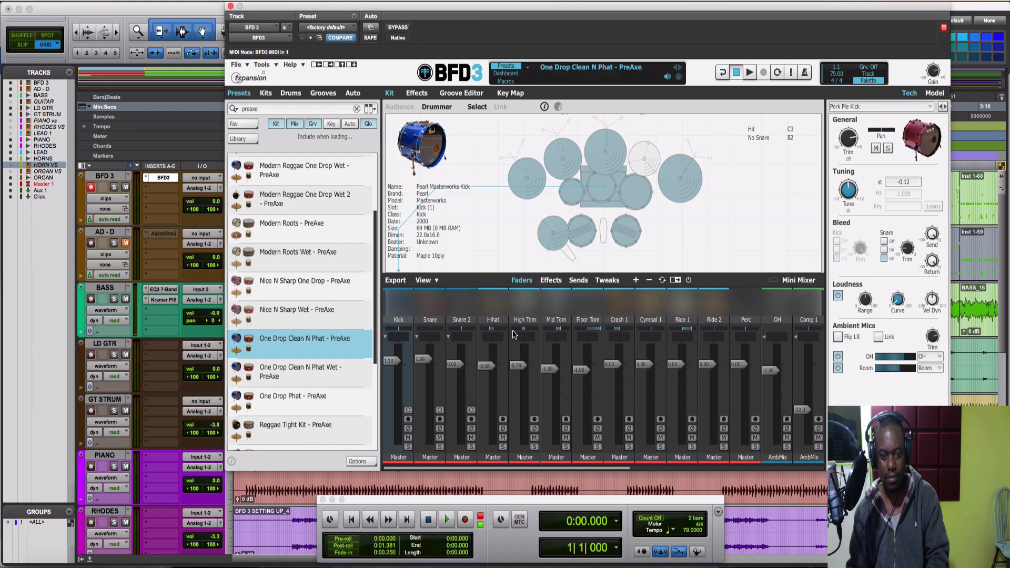
key("space")
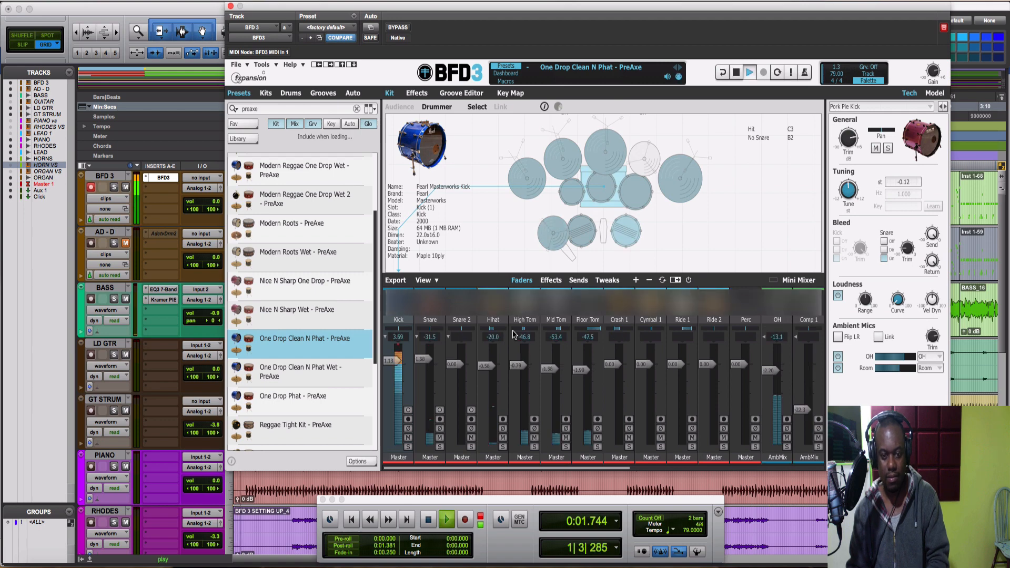
key("space")
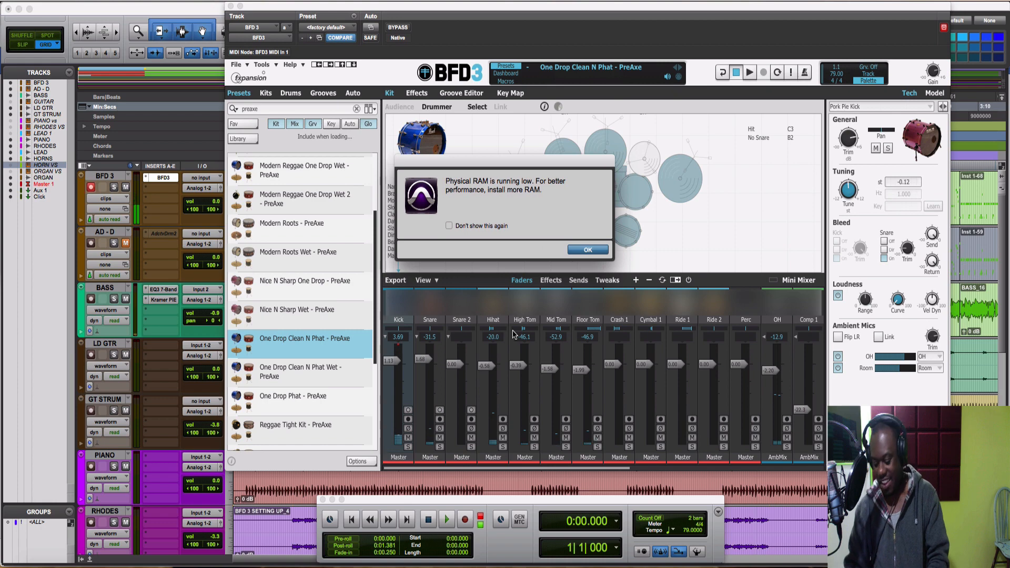
key("Return")
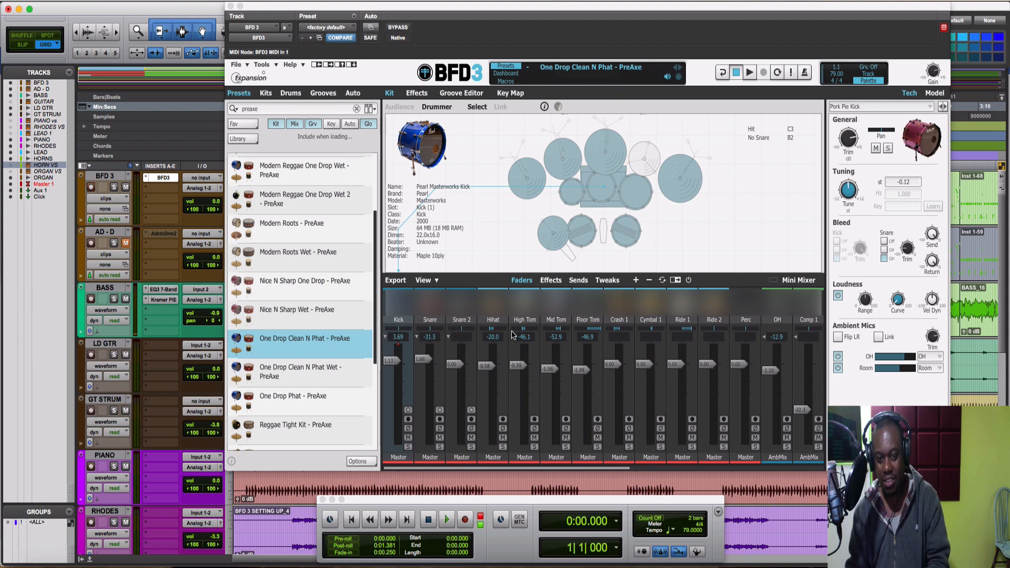
Step: Play the session from the beginning to audition the One Drop Clean N Phat kit, and stop playback
key("space")
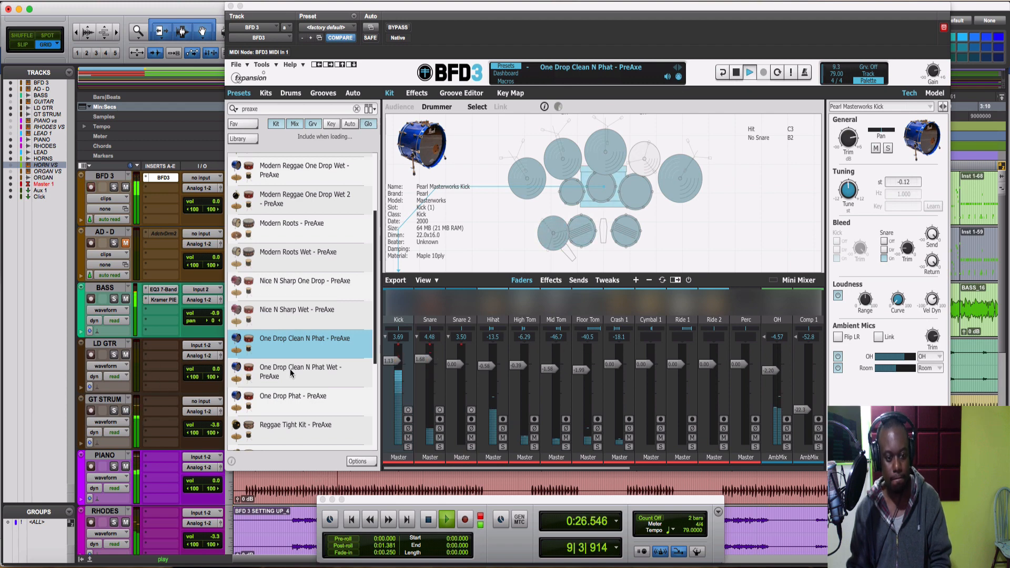
scroll(290, 363, "down", 3)
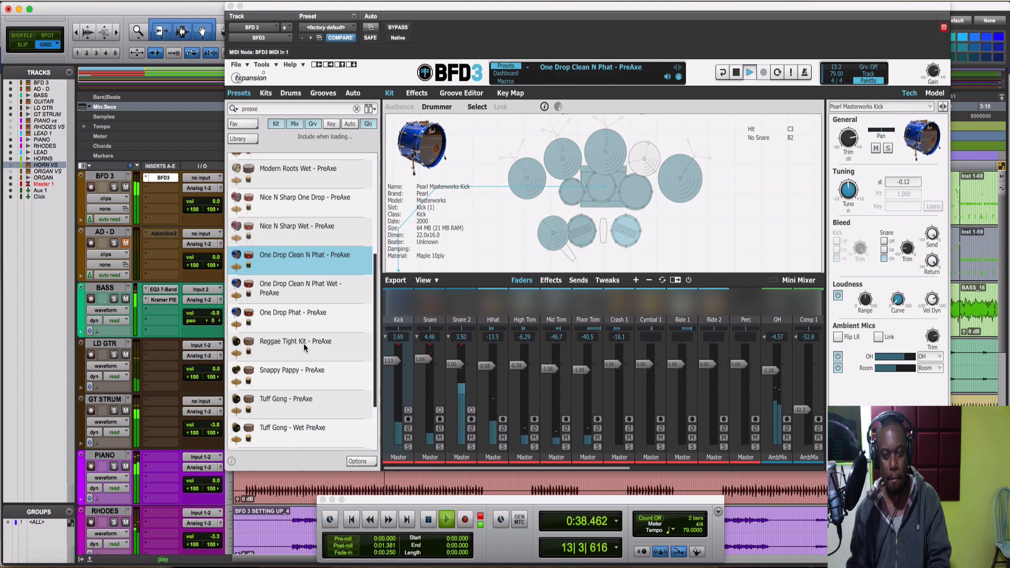
key("space")
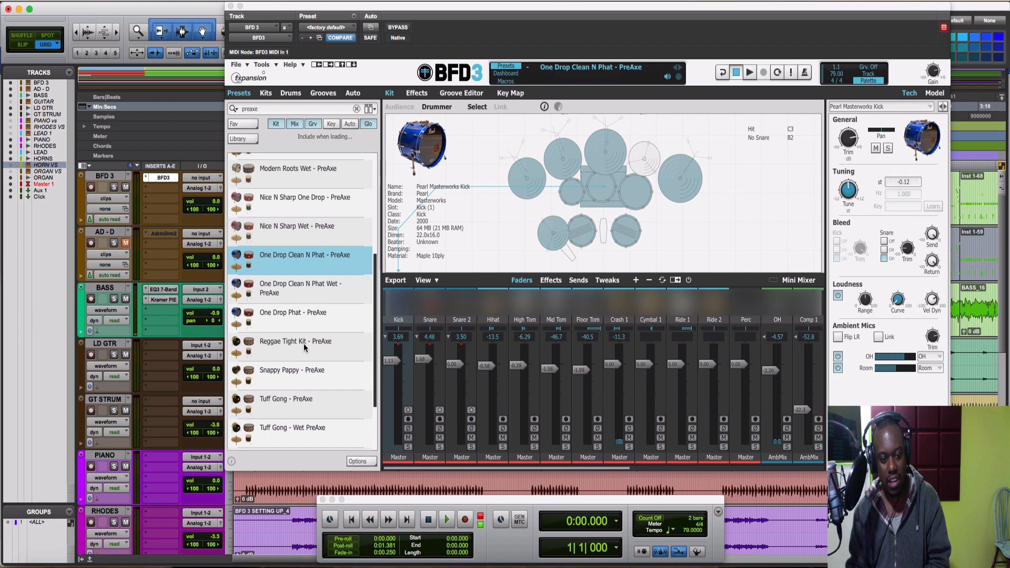
Step: Load the Reggae Tight Kit - PreAxe preset and play the session's opening several times to check how its drums respond
double_click(304, 347)
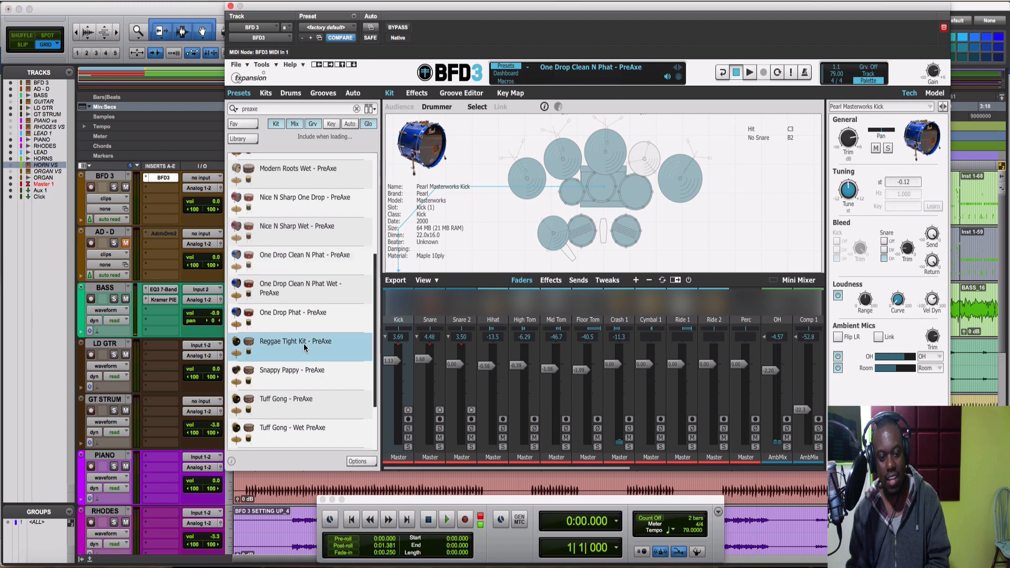
left_click(572, 192)
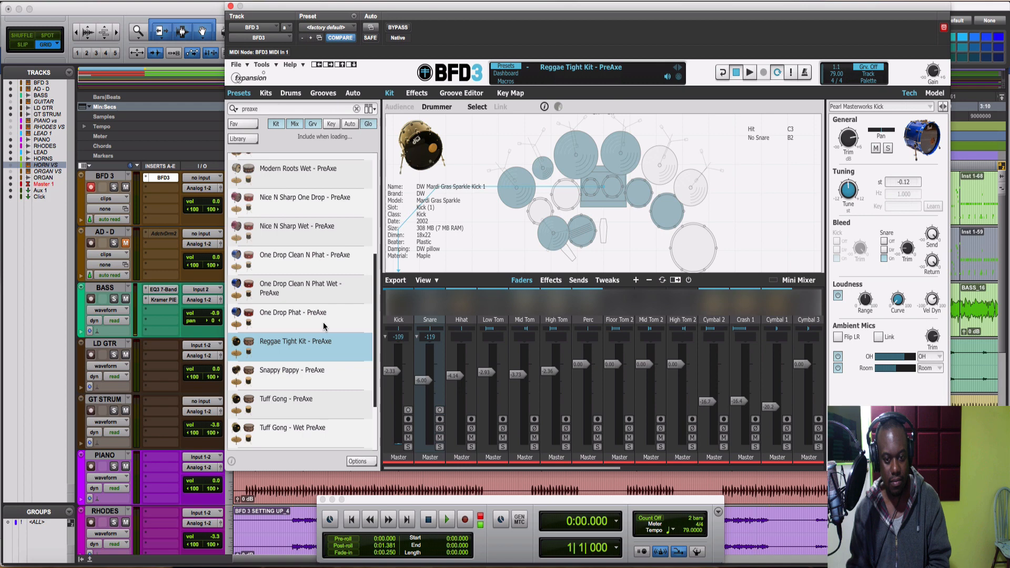
key("space")
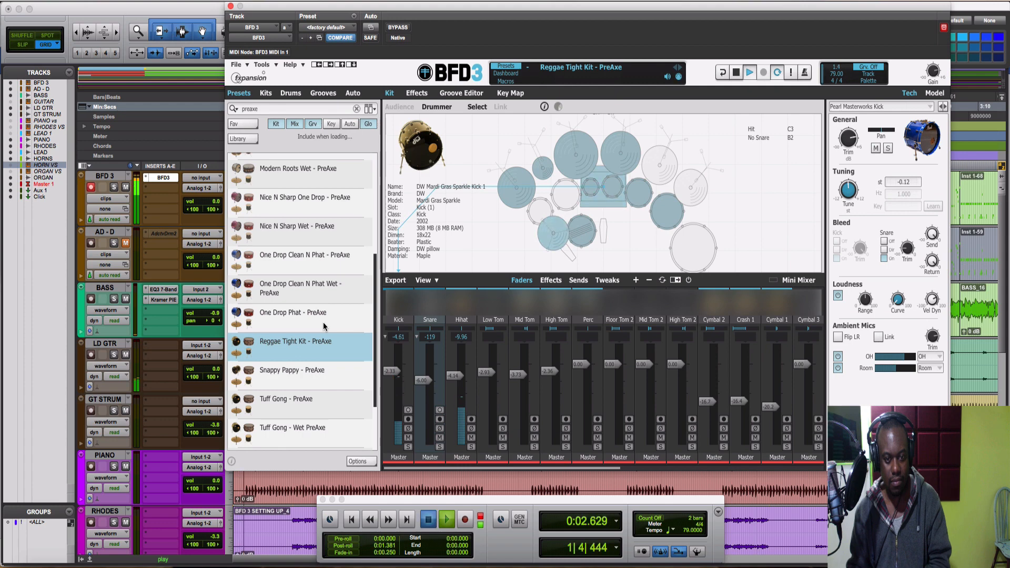
key("space")
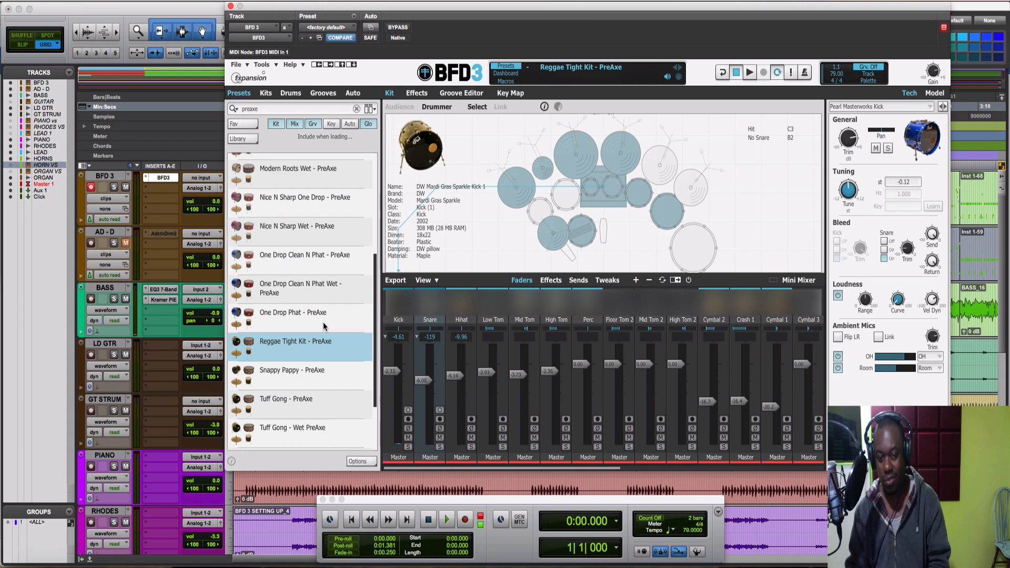
key("space")
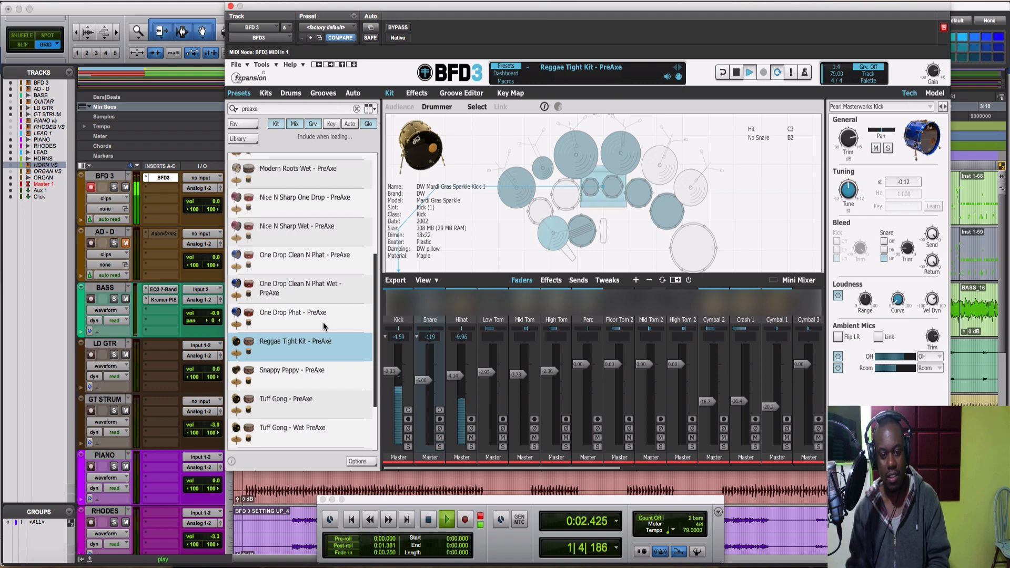
key("space")
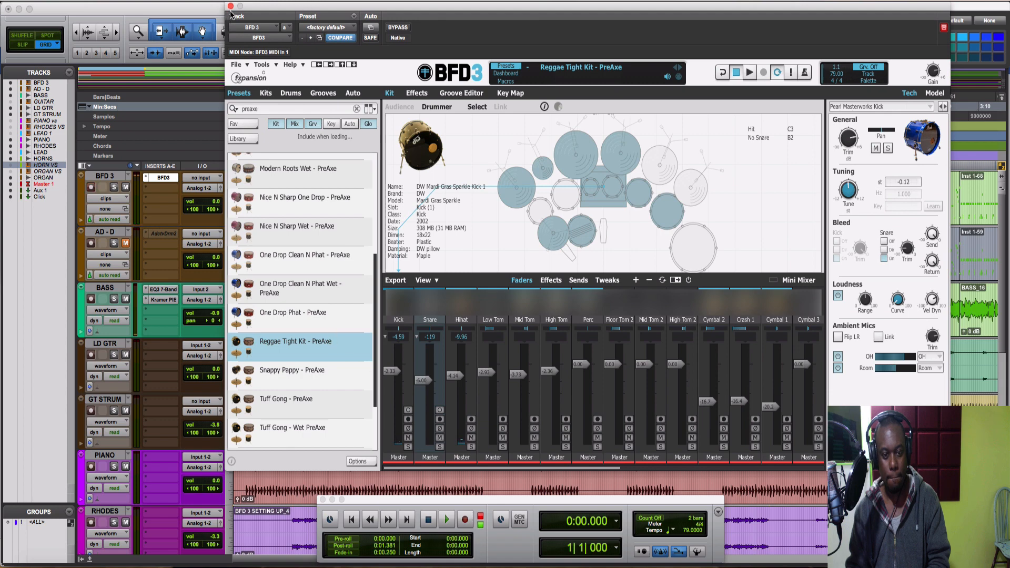
key("space")
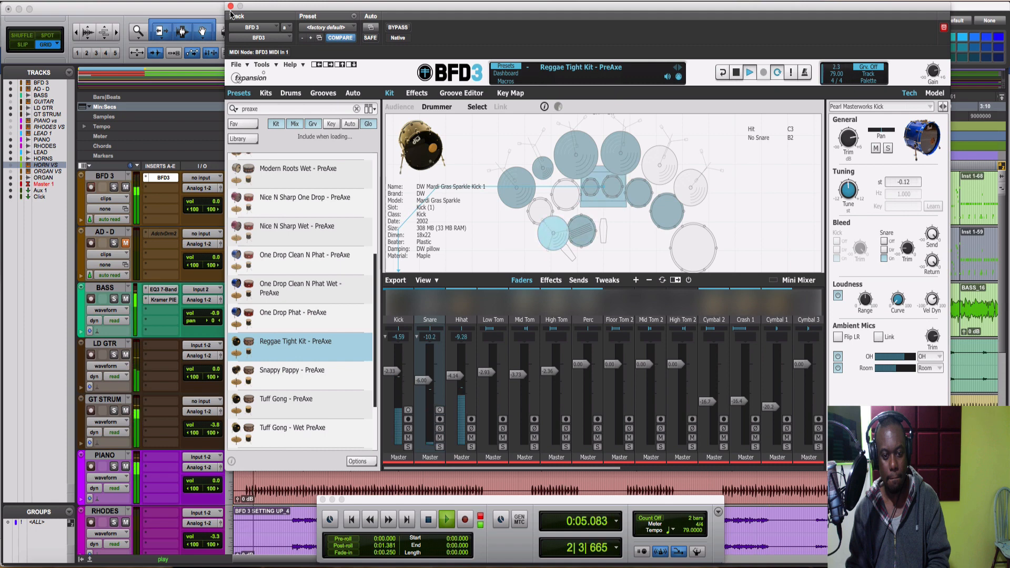
key("space")
Step: Close the BFD3 window, examine the BFD 3 track's intro drum notes in the MIDI Editor, and return to the Edit window
left_click(230, 6)
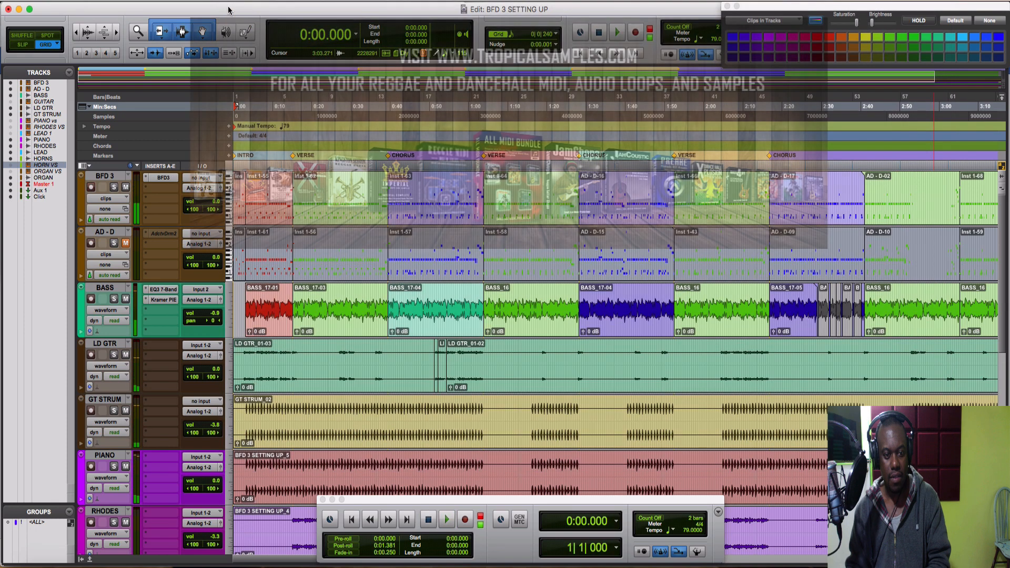
key("space")
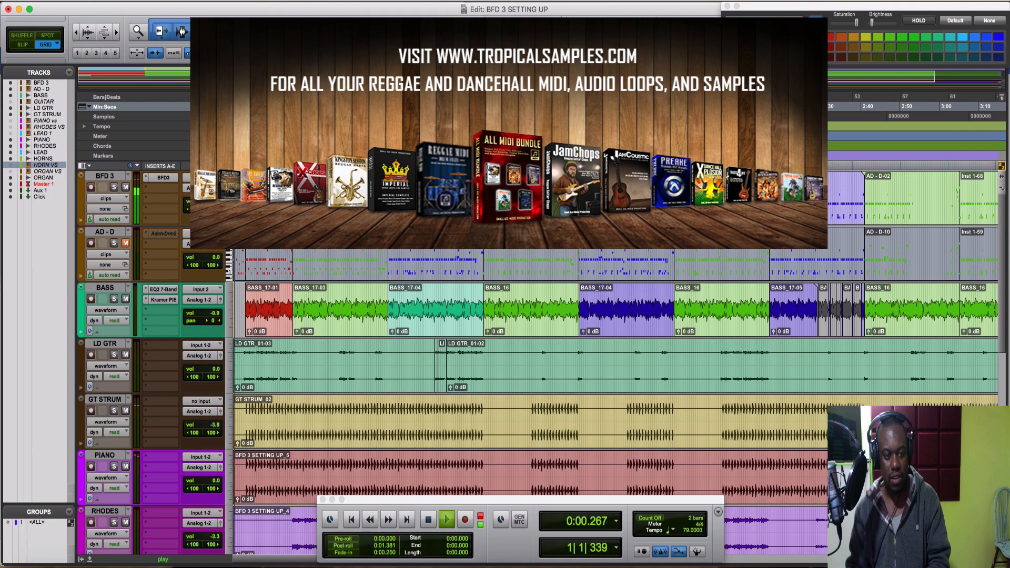
double_click(269, 213)
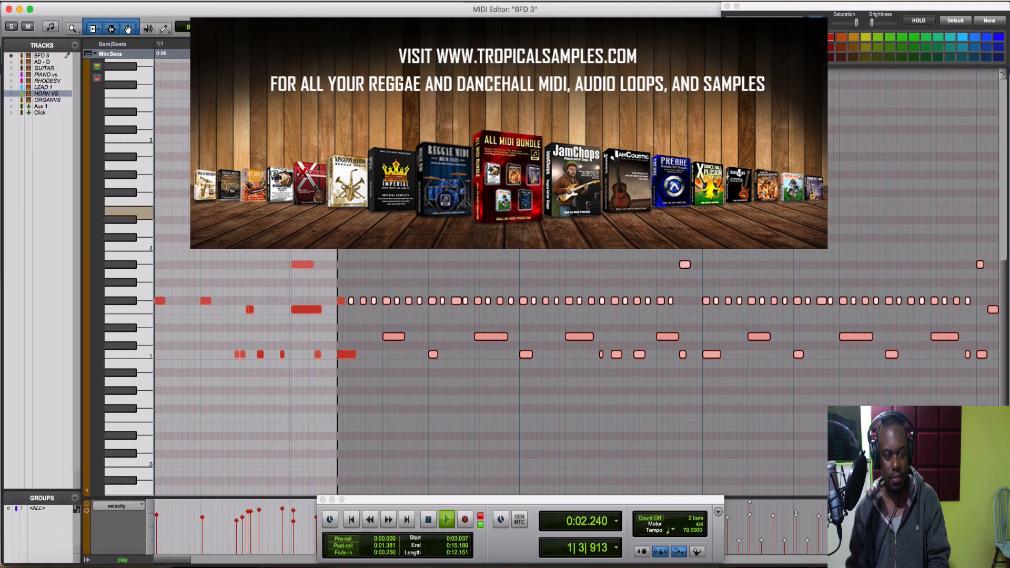
key("space")
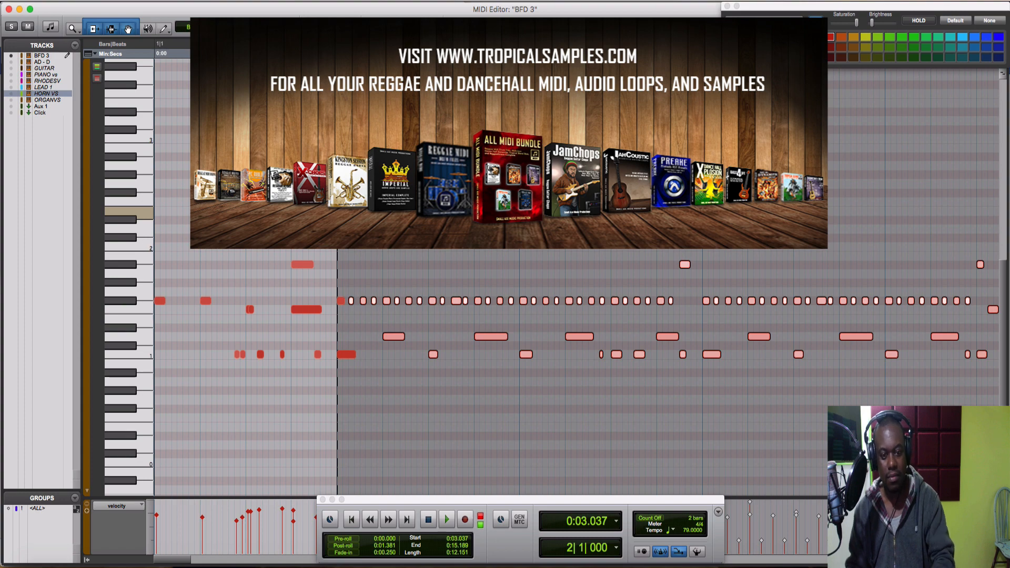
left_click(324, 335)
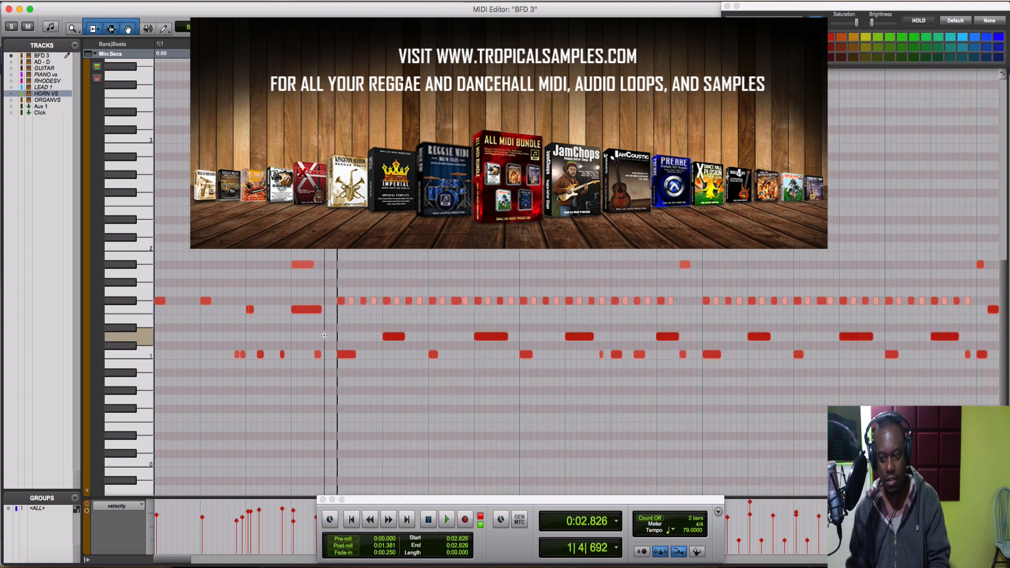
key("r")
key("r")
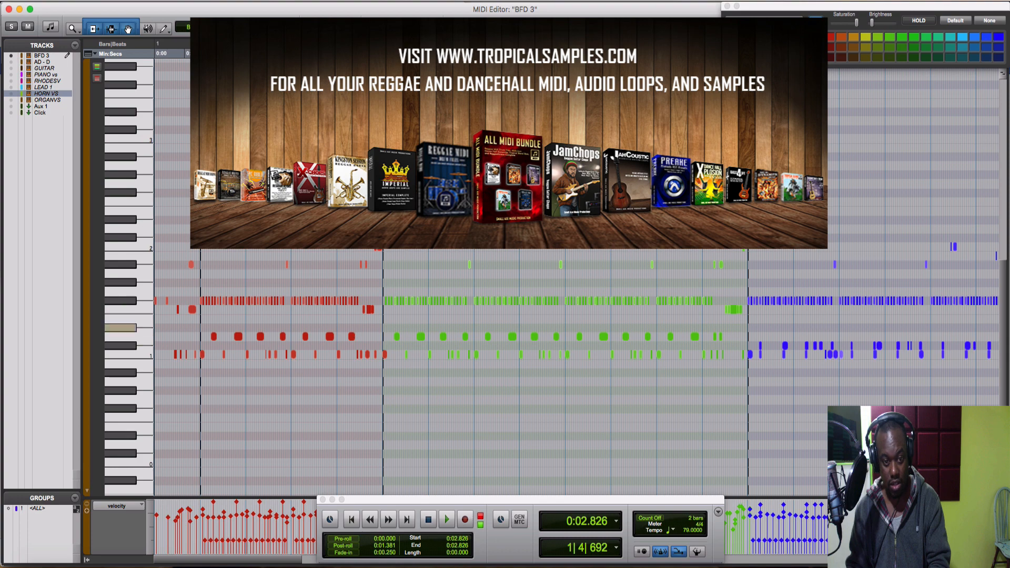
left_click(8, 9)
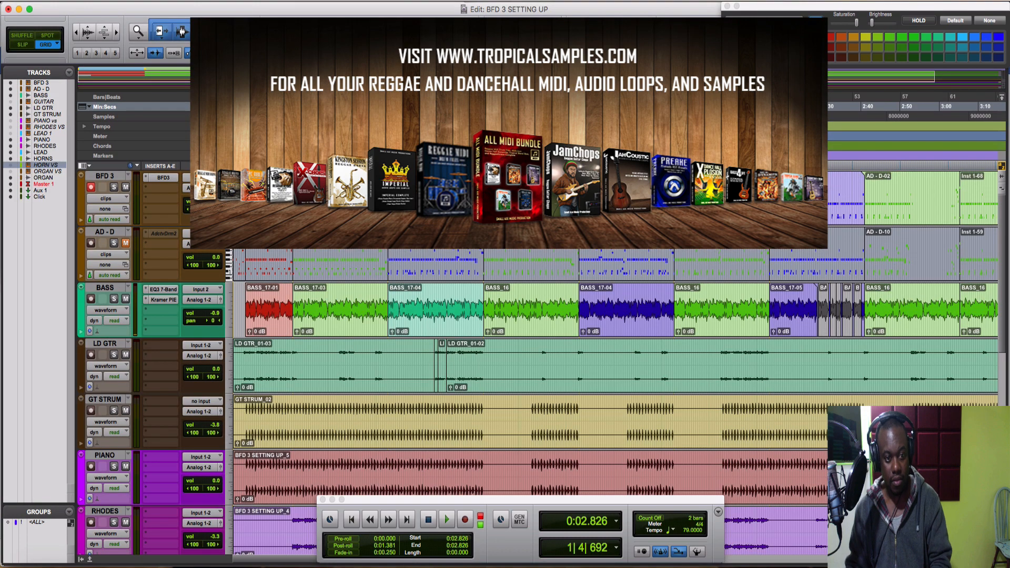
Step: In the BFD3 key map, assign the Trick Snare 10 Lug's Side Stick to note F3, and replace it with its Rim Shot articulation
left_click(162, 179)
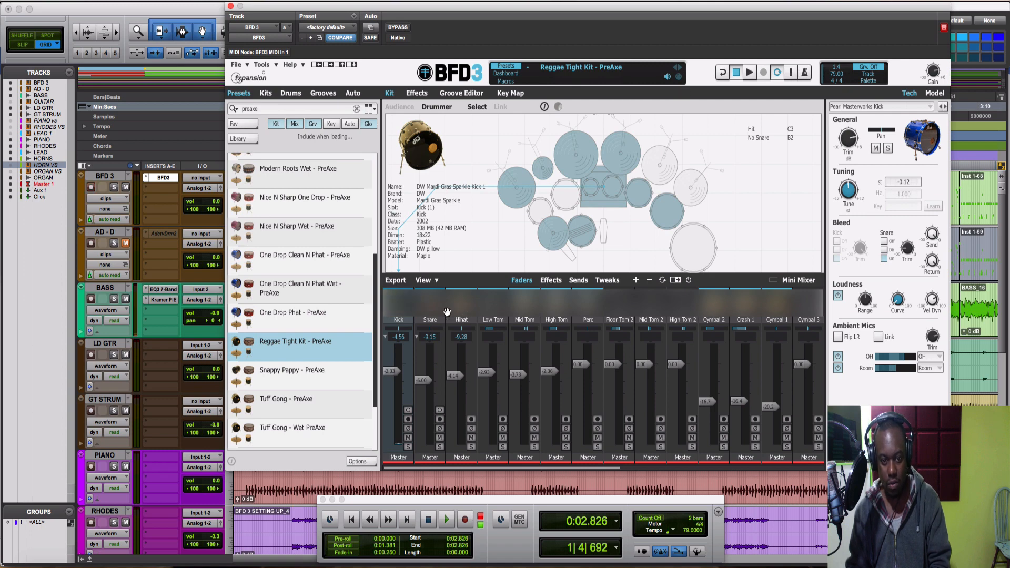
left_click(427, 309)
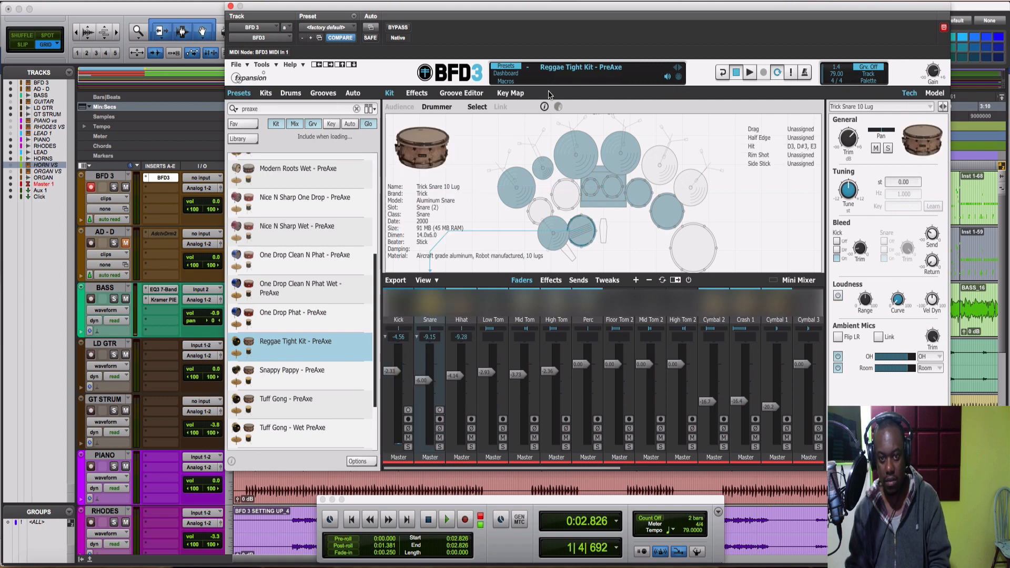
left_click(505, 94)
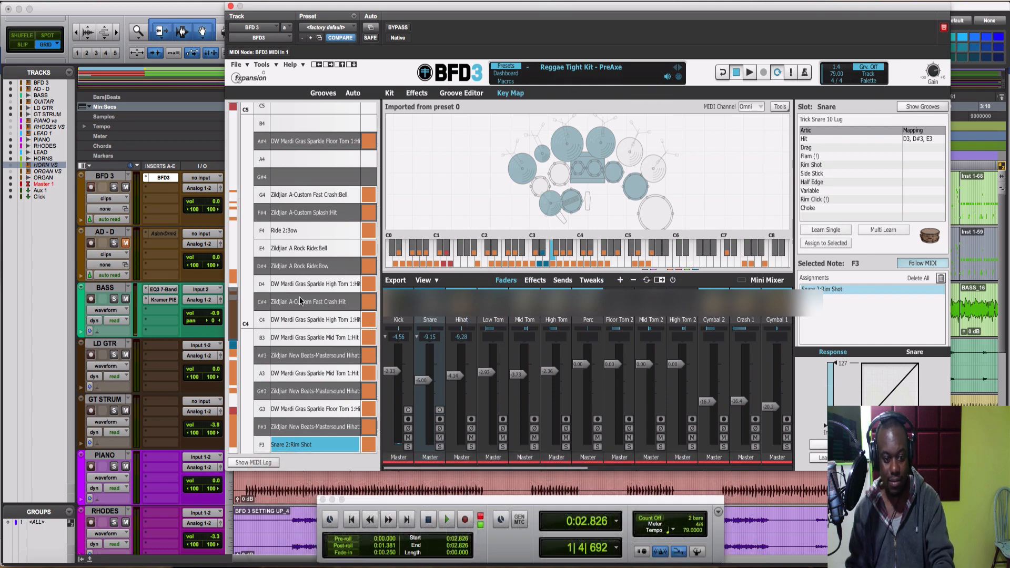
scroll(300, 301, "down", 7)
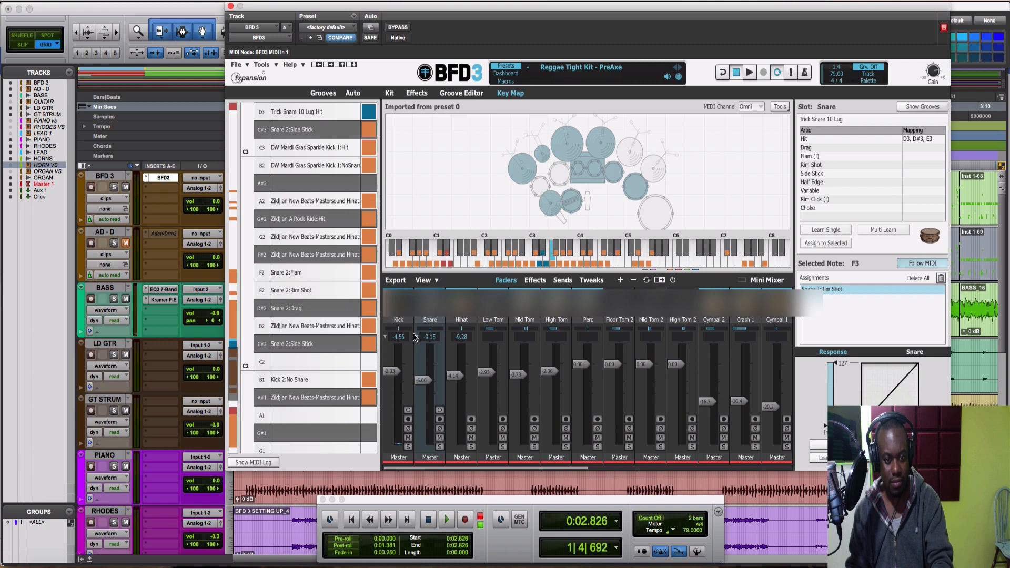
scroll(328, 278, "up", 10)
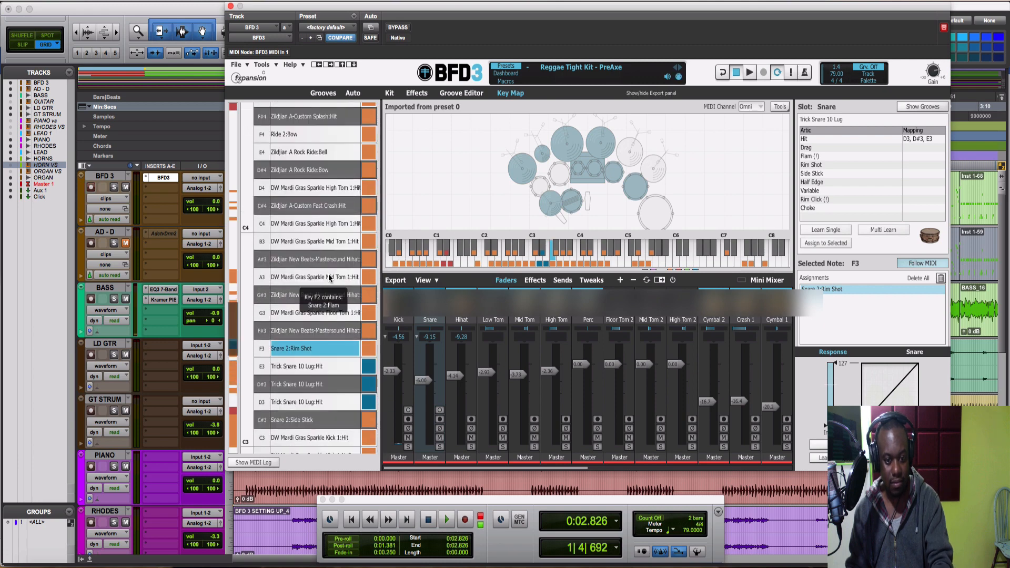
scroll(328, 278, "down", 5)
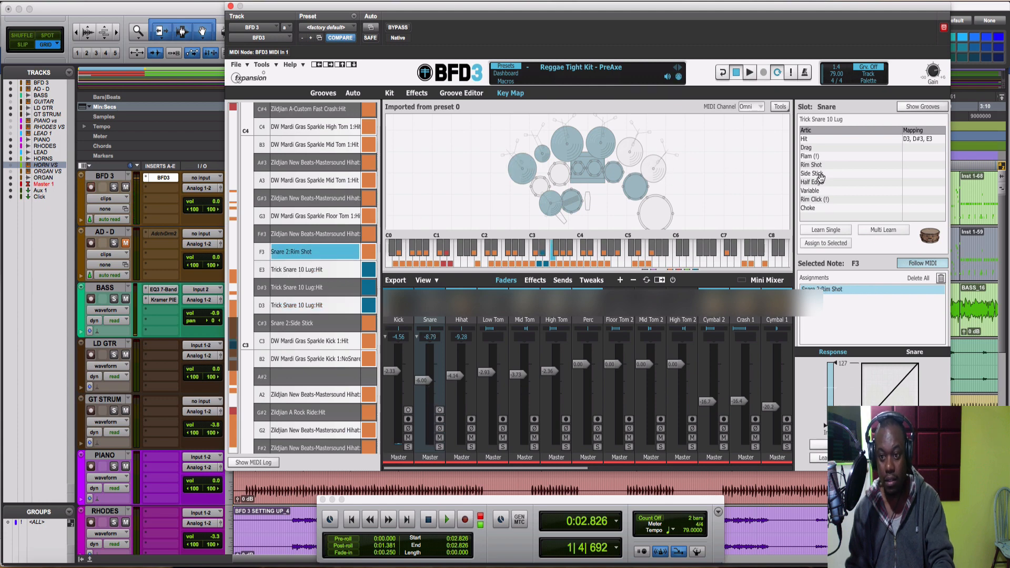
left_click_drag(814, 174, 298, 253)
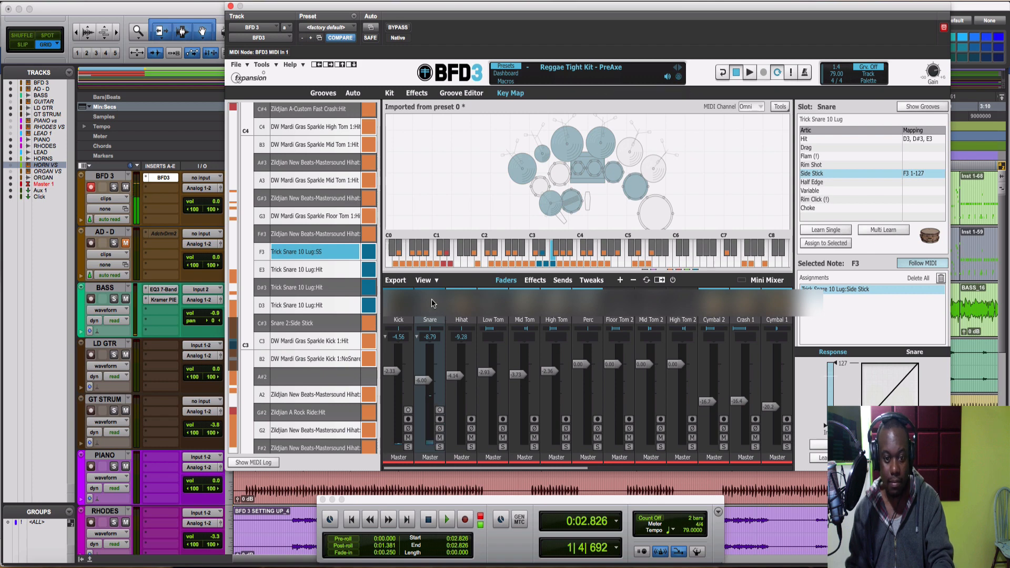
left_click(818, 165)
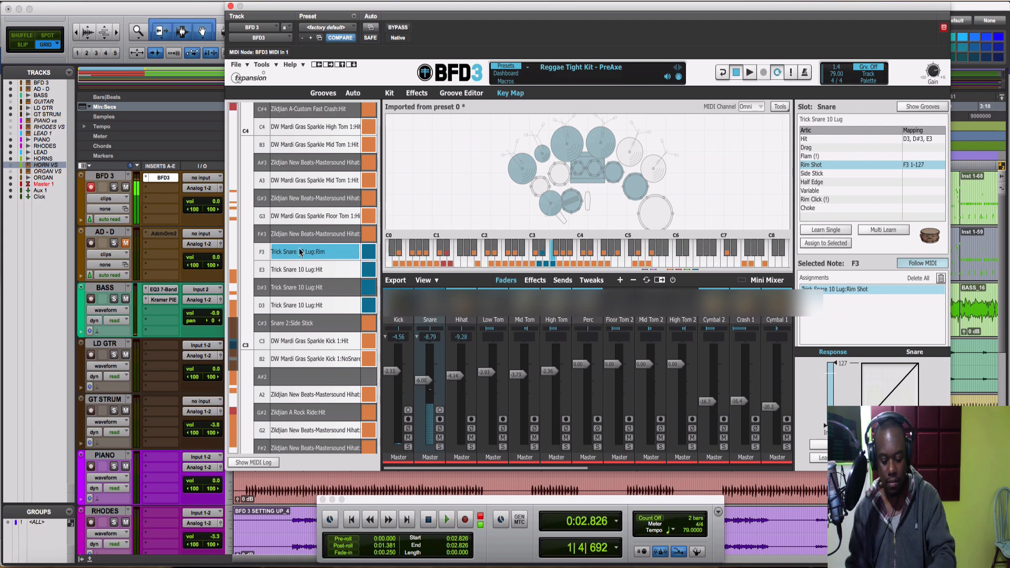
Step: Play the session from the beginning to audition the remapped snare, and return to the Kit page during playback
key("space")
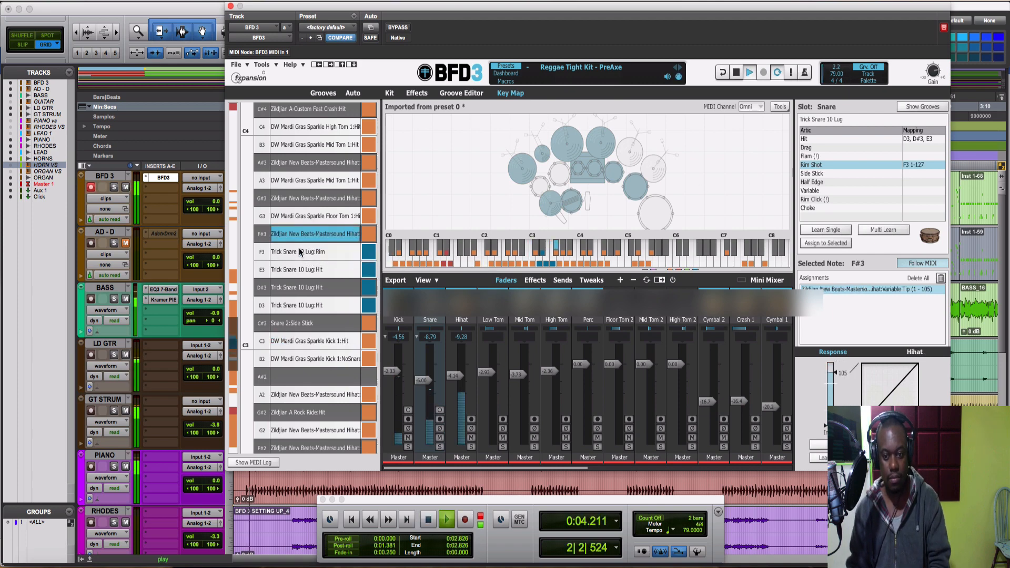
key("space")
key("Return")
key("space")
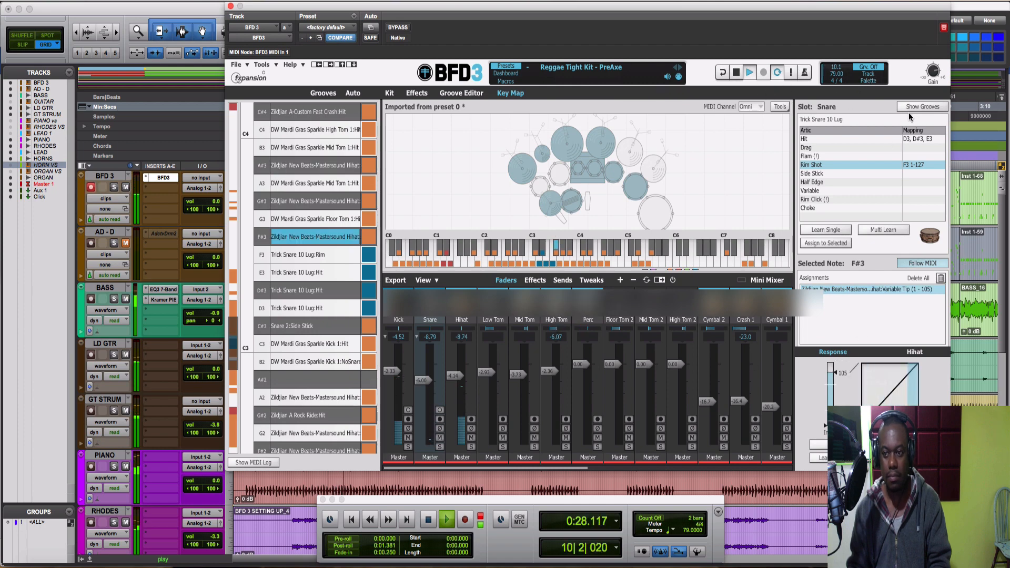
left_click(392, 94)
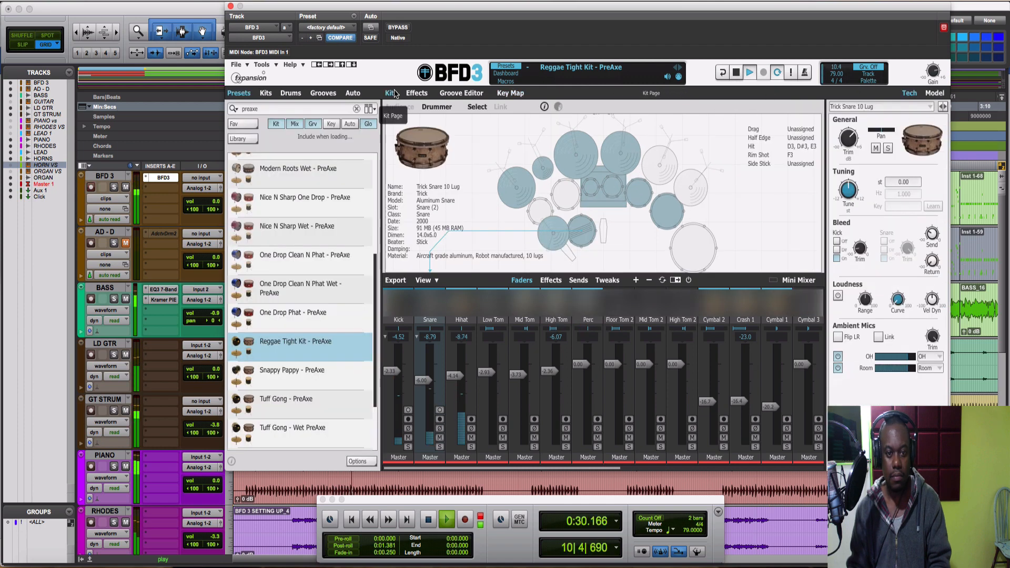
Step: Check the kick and snare note assignments on the Kit page, stop playback, and show the snare's Model settings
left_click(395, 304)
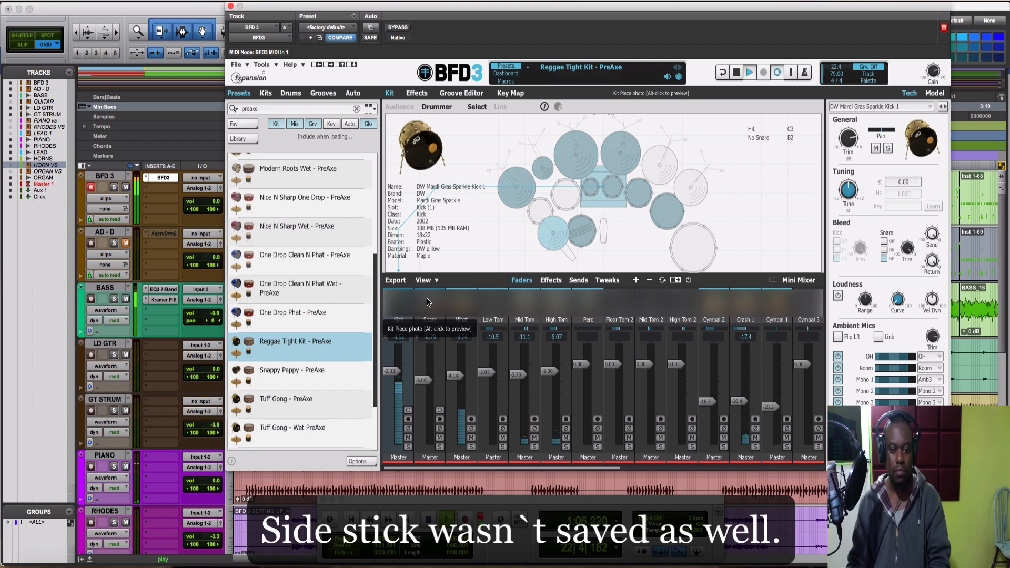
key("space")
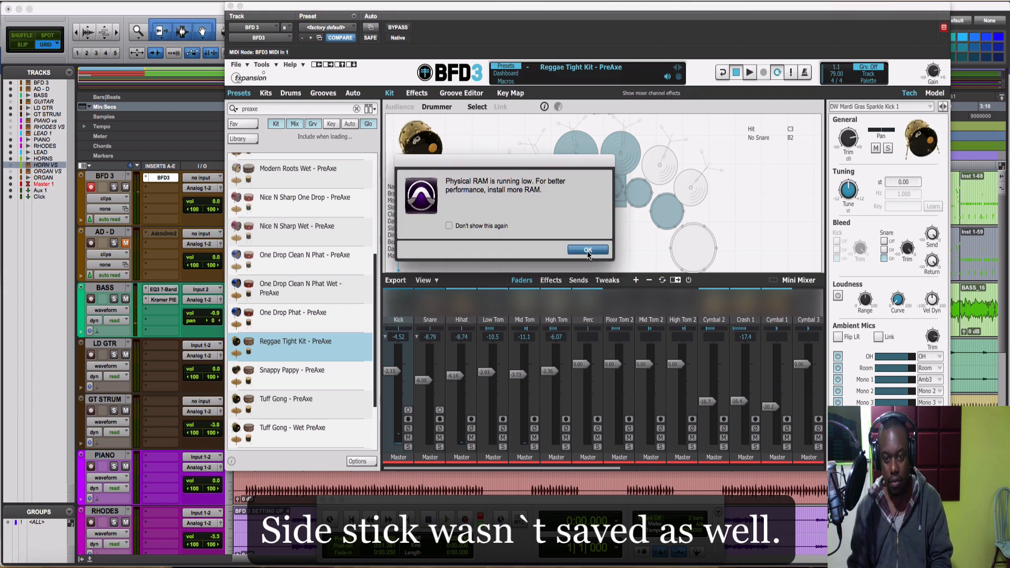
left_click(587, 250)
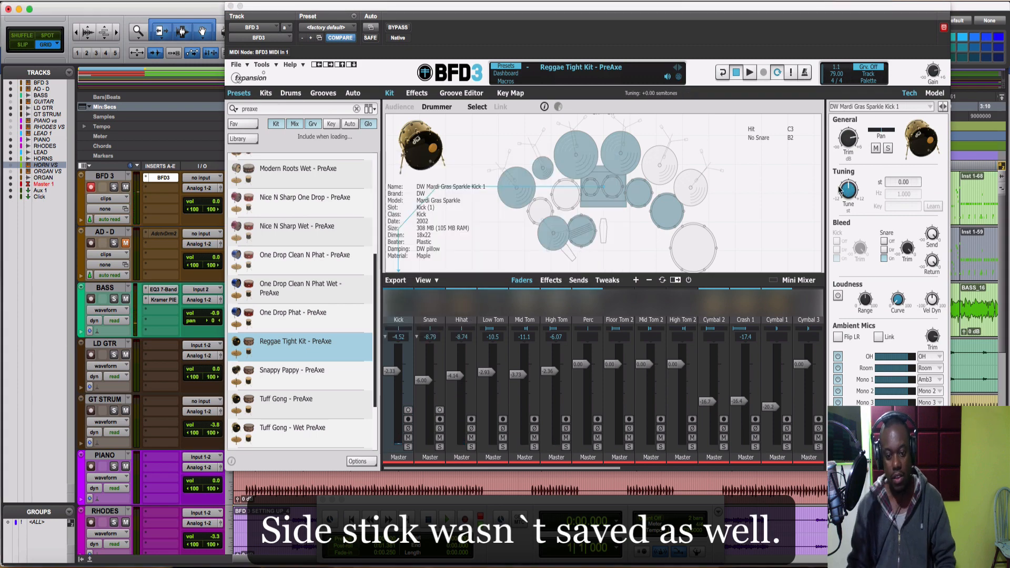
left_click(422, 304)
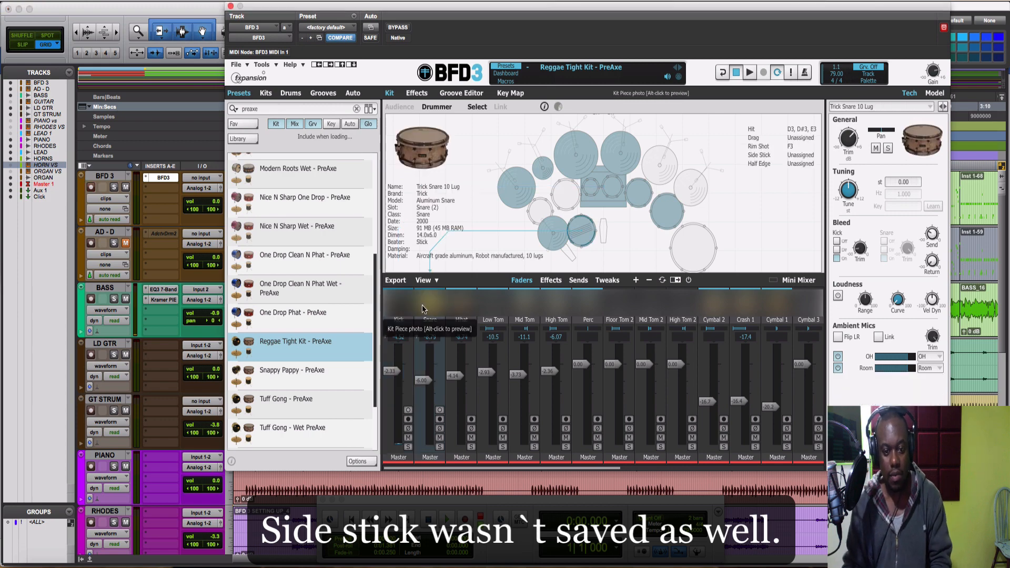
left_click(911, 96)
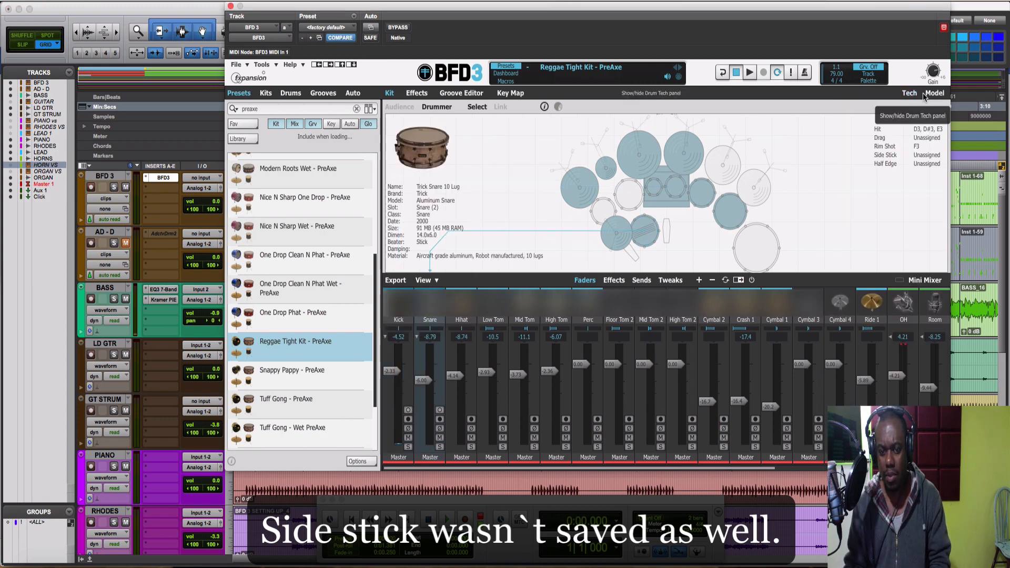
left_click(932, 93)
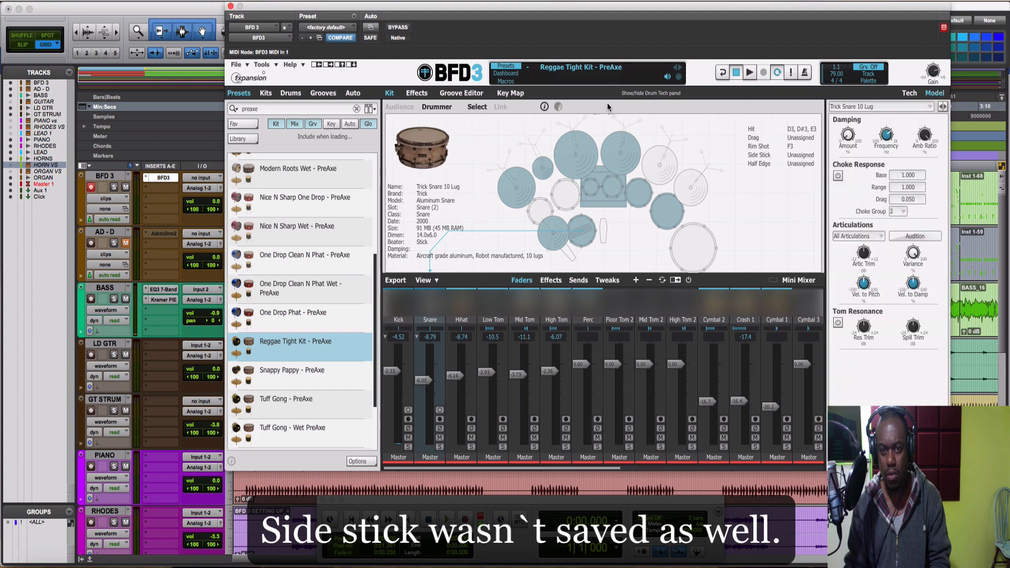
Step: In the key map, assign the Trick Snare 10 Lug's Side Stick to C#3 and limit its Rim Shot on F3 to velocities 1-108
left_click(502, 95)
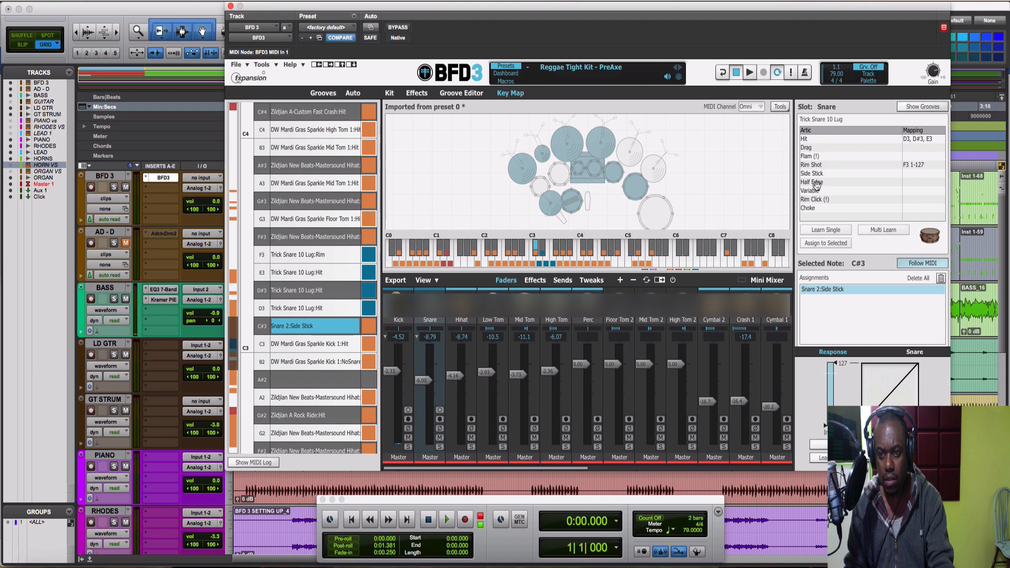
left_click_drag(825, 175, 282, 326)
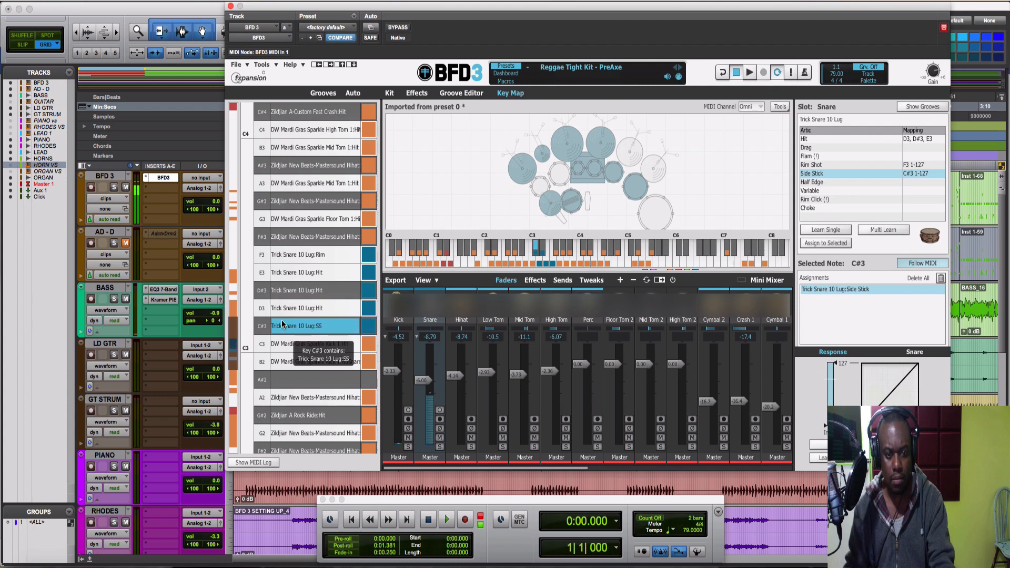
key("space")
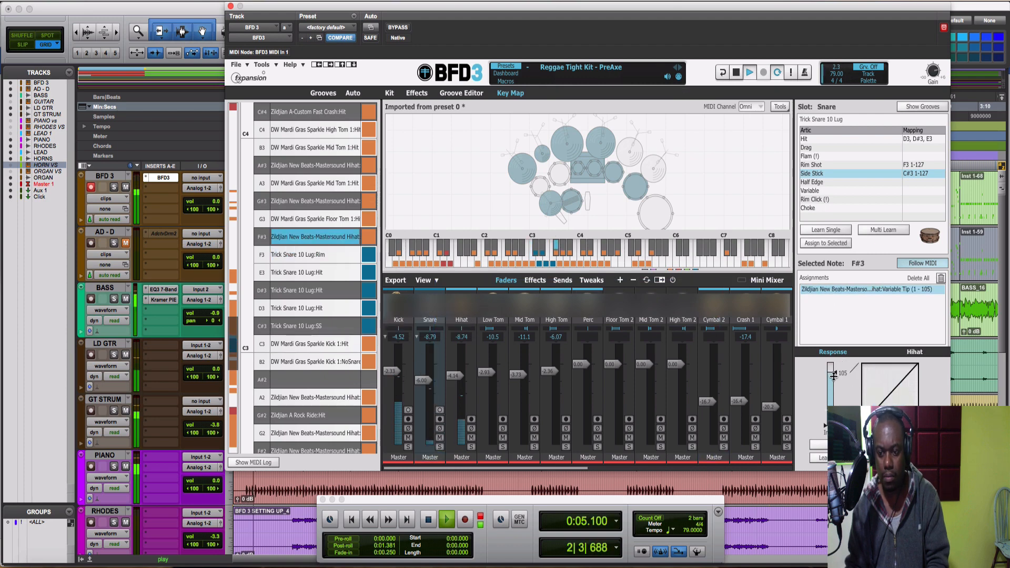
key("space")
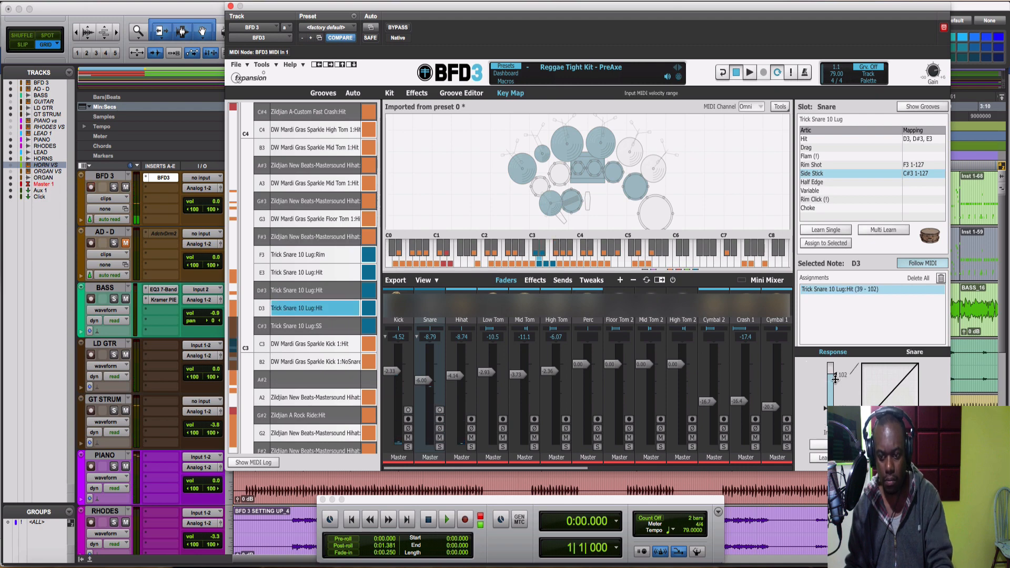
left_click_drag(836, 374, 836, 380)
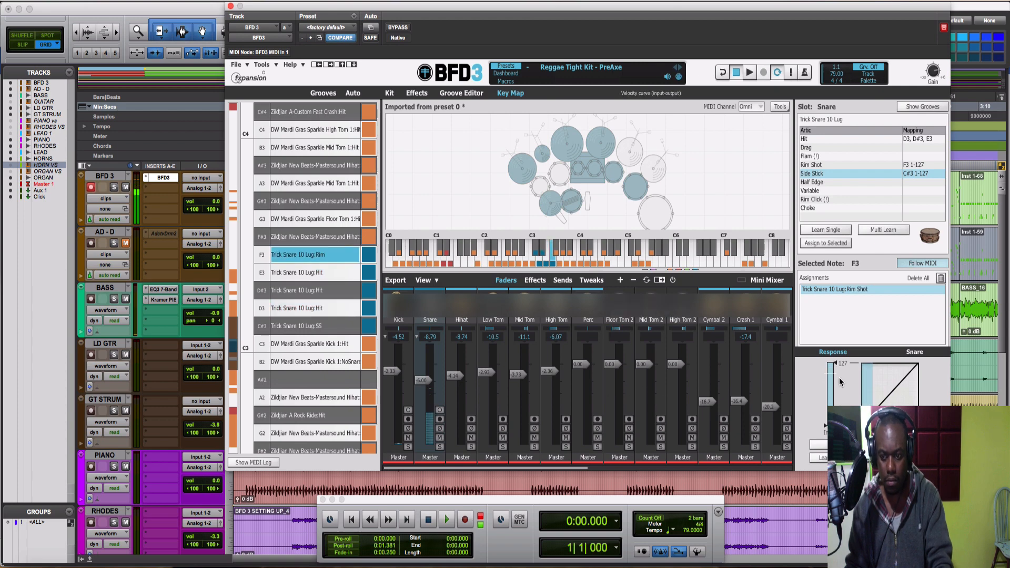
left_click_drag(835, 364, 834, 372)
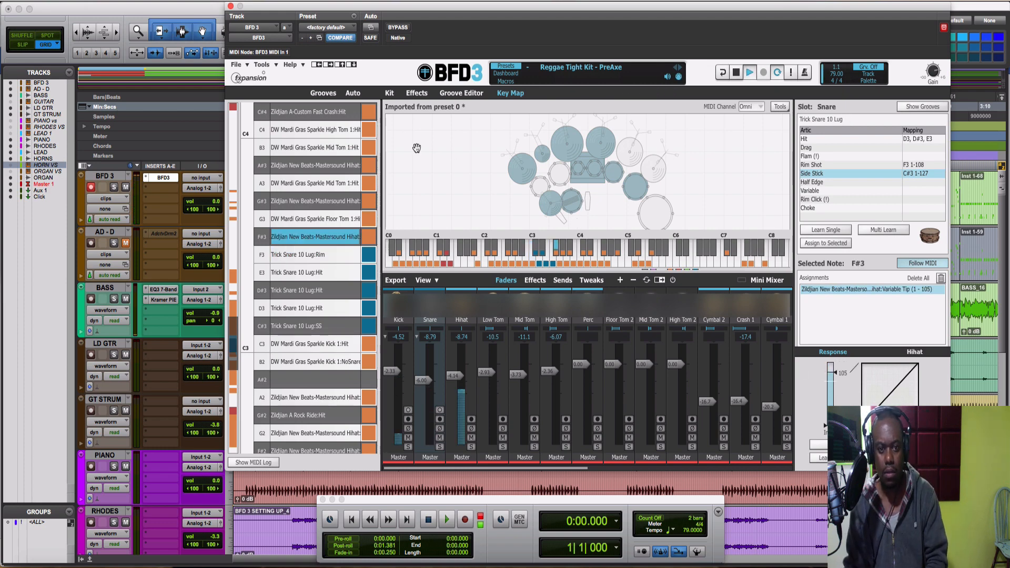
Step: Play the session from the start and raise the snare channel's fader to -3.48 dB on the Kit page
key("space")
left_click(390, 93)
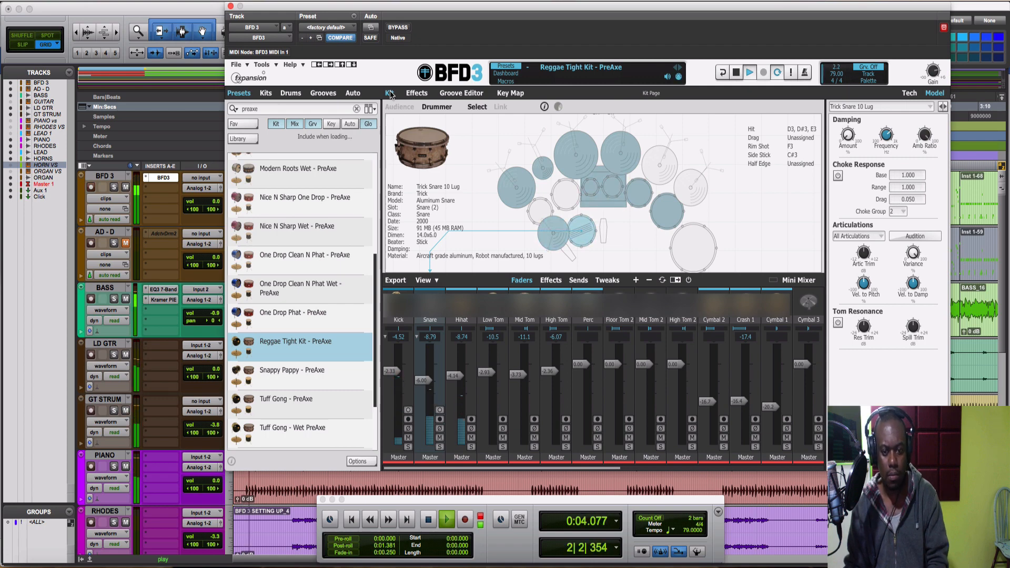
left_click_drag(428, 388, 428, 376)
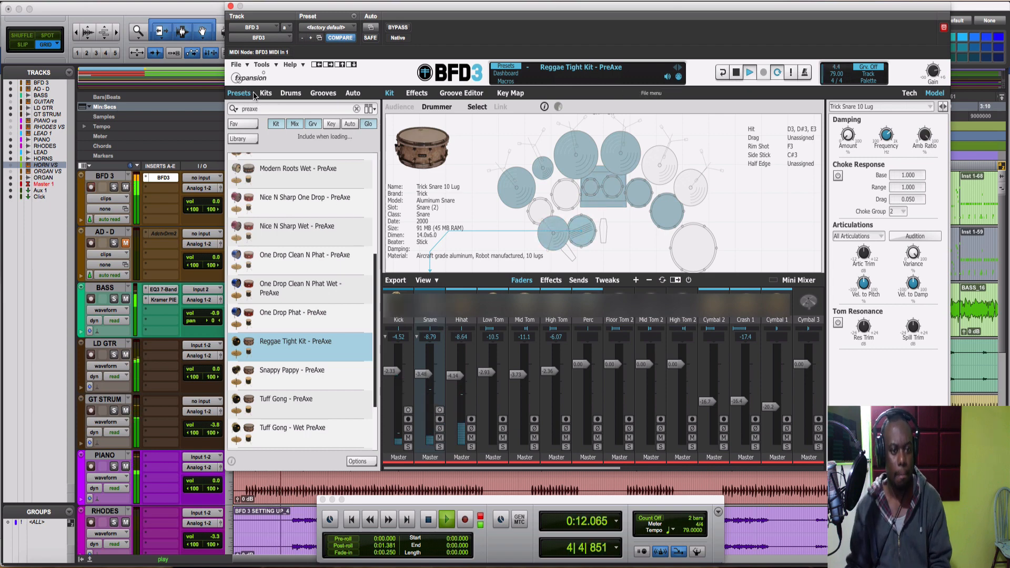
Step: Save the preset as Reggae Tight Kit - PreAxe, replacing the existing file, and stop playback after listening
left_click(237, 65)
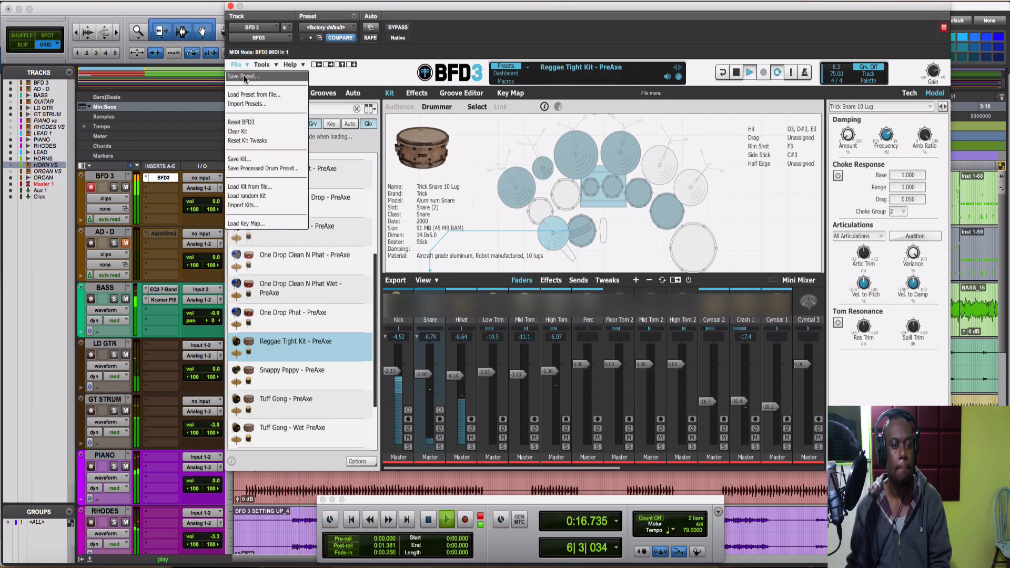
left_click(244, 77)
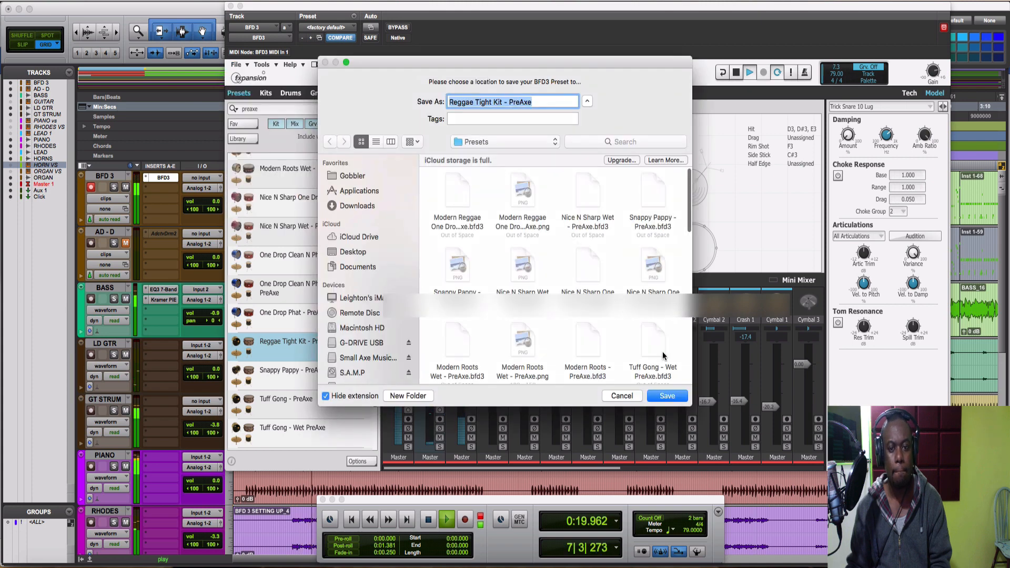
left_click(667, 395)
left_click(585, 142)
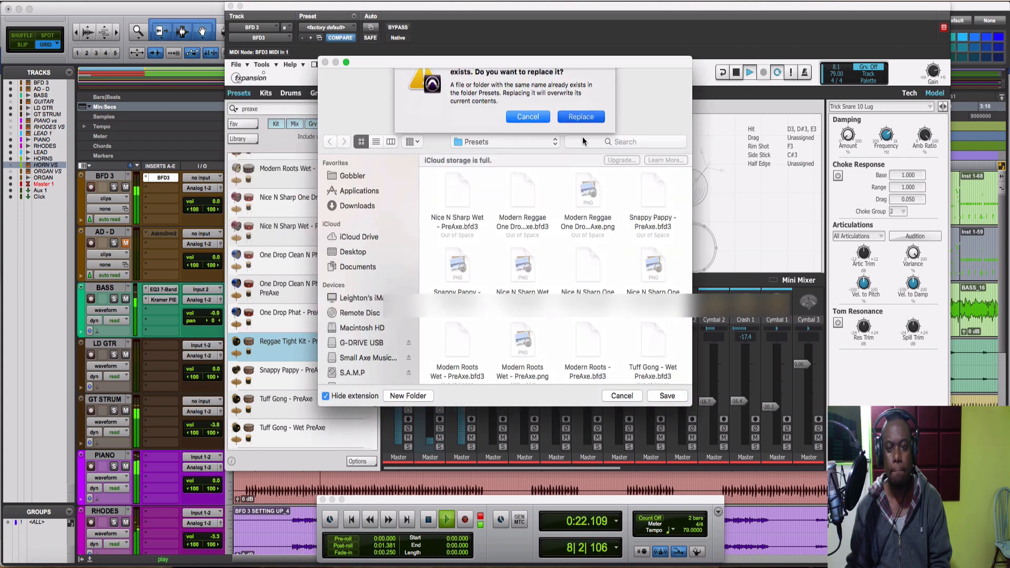
left_click(585, 141)
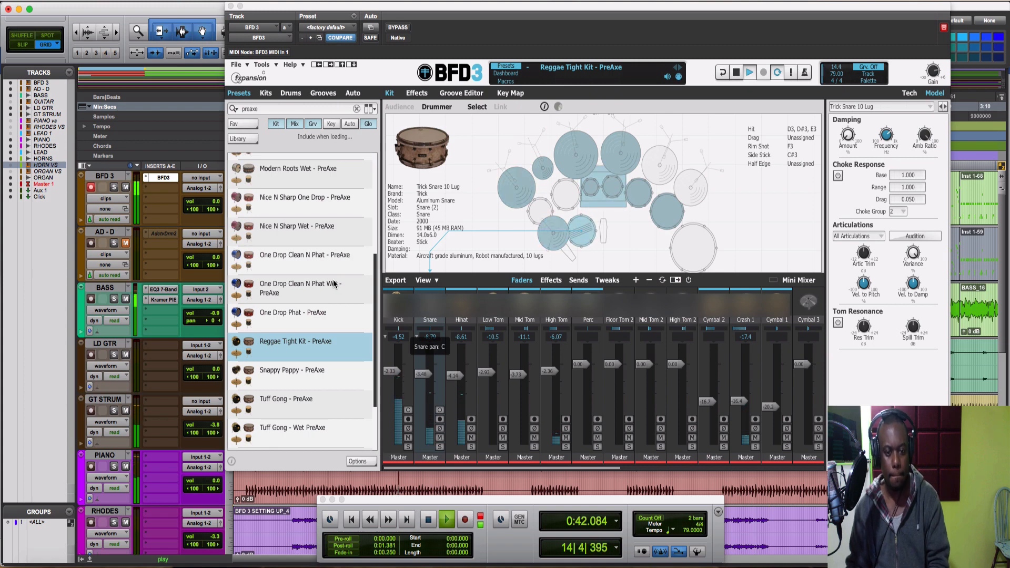
key("space")
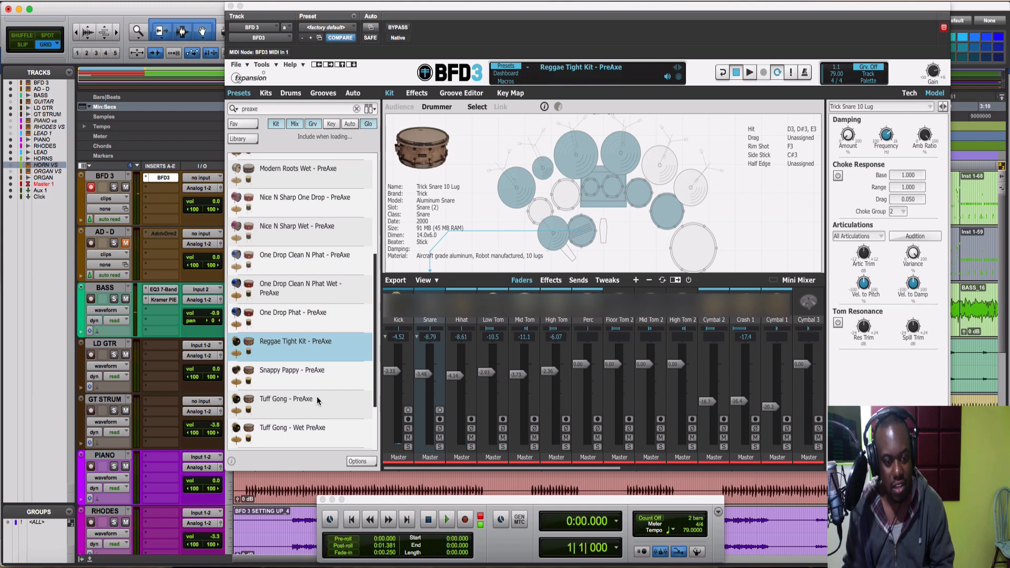
Step: Load the Snappy Pappy - PreAxe preset and play the session to audition it while looking over the kick and mixer channels
double_click(288, 372)
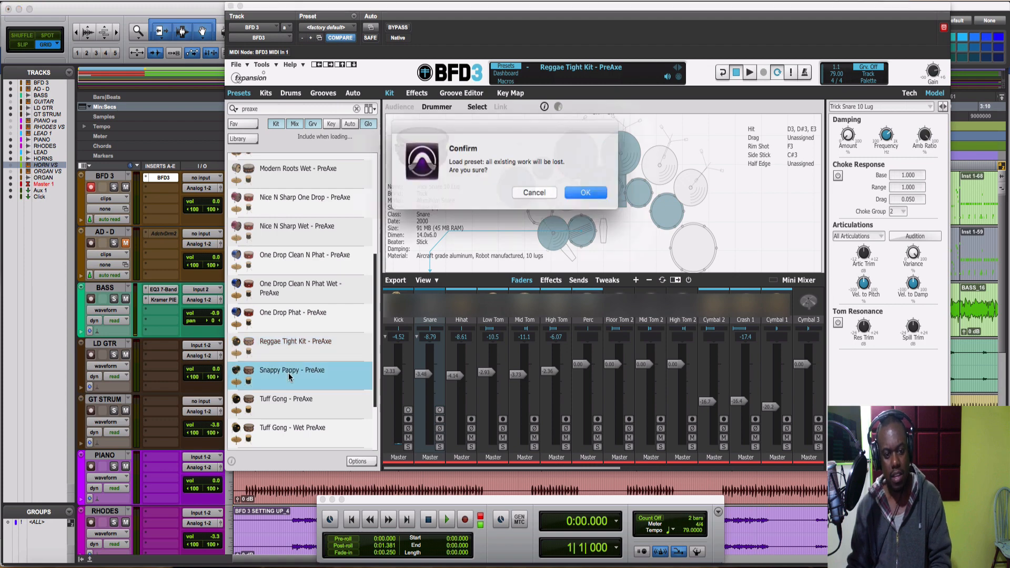
left_click(584, 192)
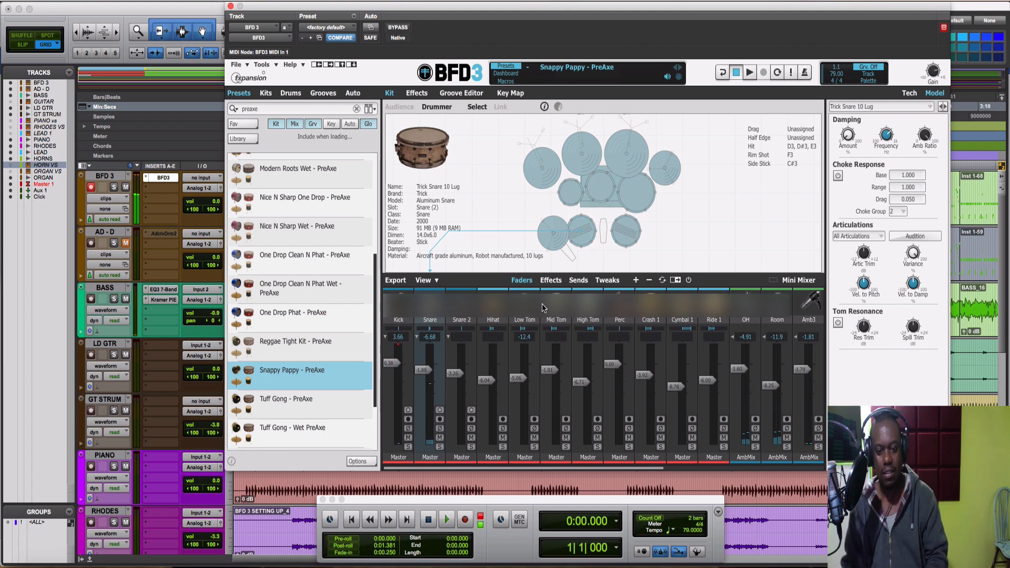
key("space")
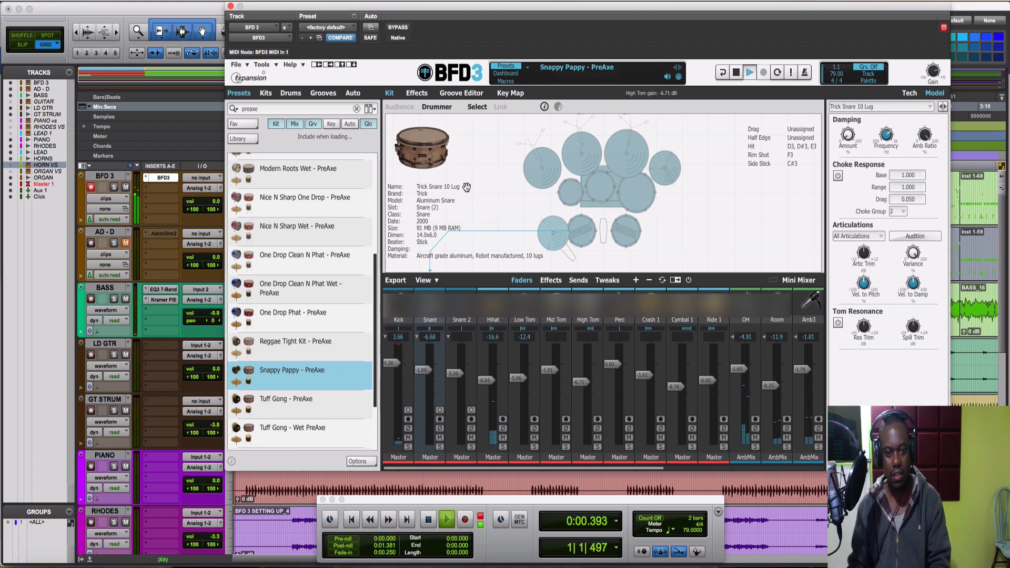
left_click(398, 308)
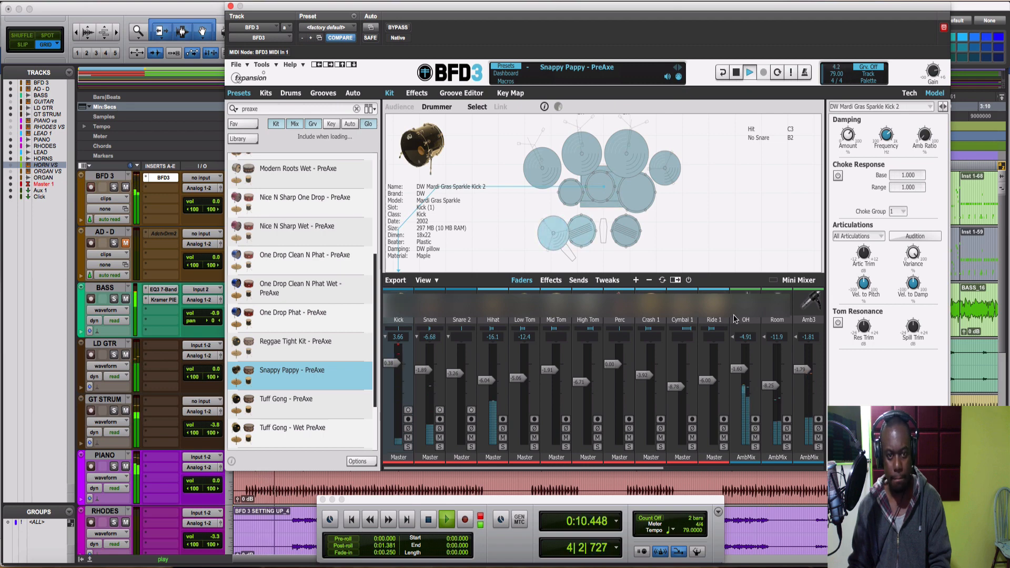
scroll(781, 348, "right", 5)
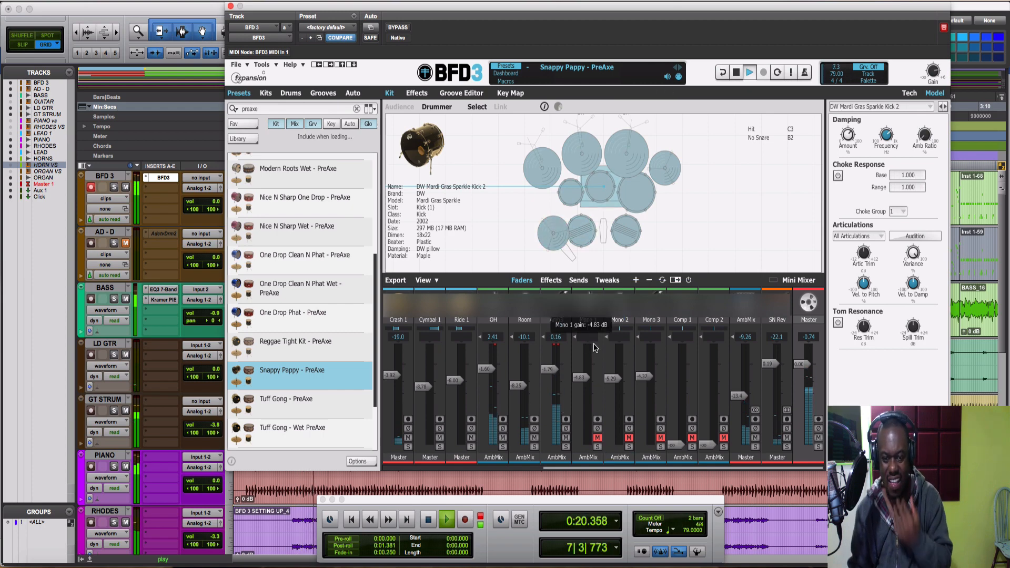
scroll(594, 347, "left", 8)
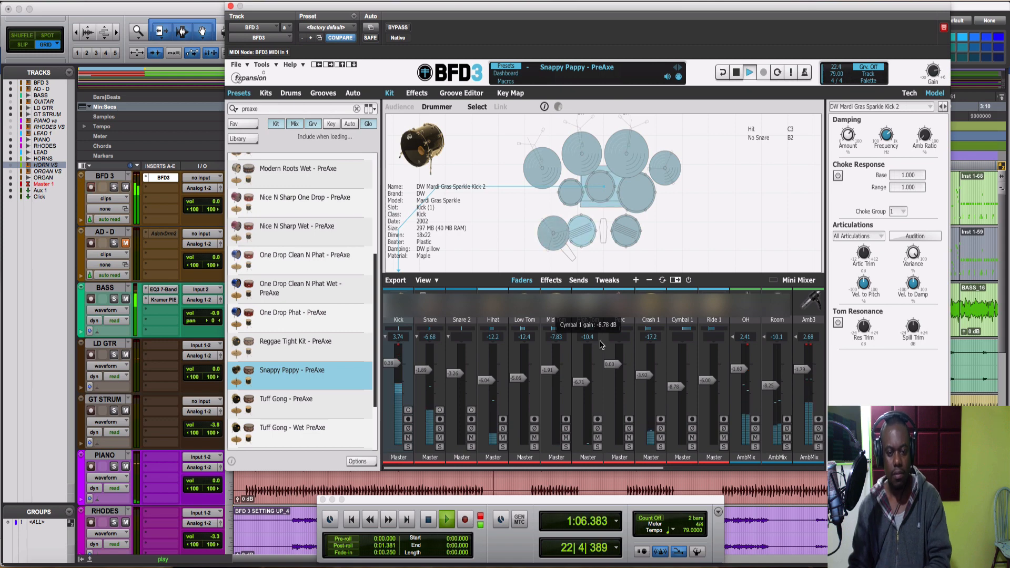
key("space")
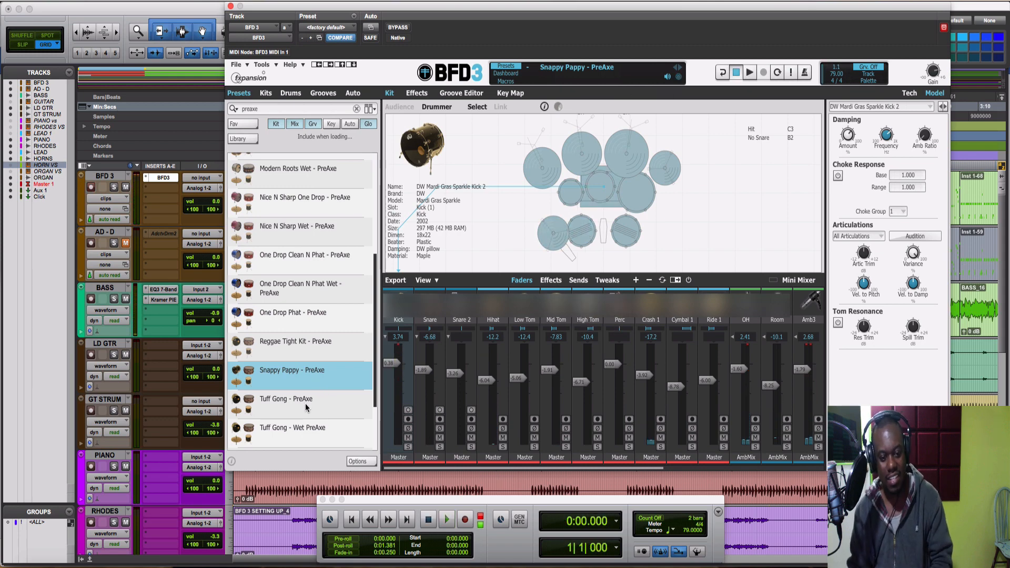
Step: Load the Tuff Gong - PreAxe preset and play the session from the start to audition it
scroll(304, 403, "down", 2)
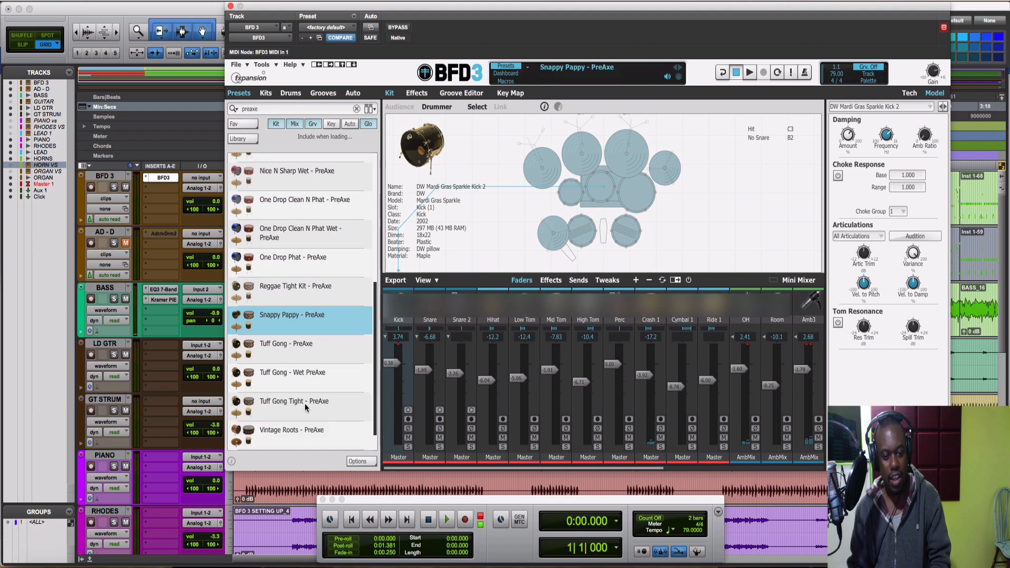
double_click(295, 349)
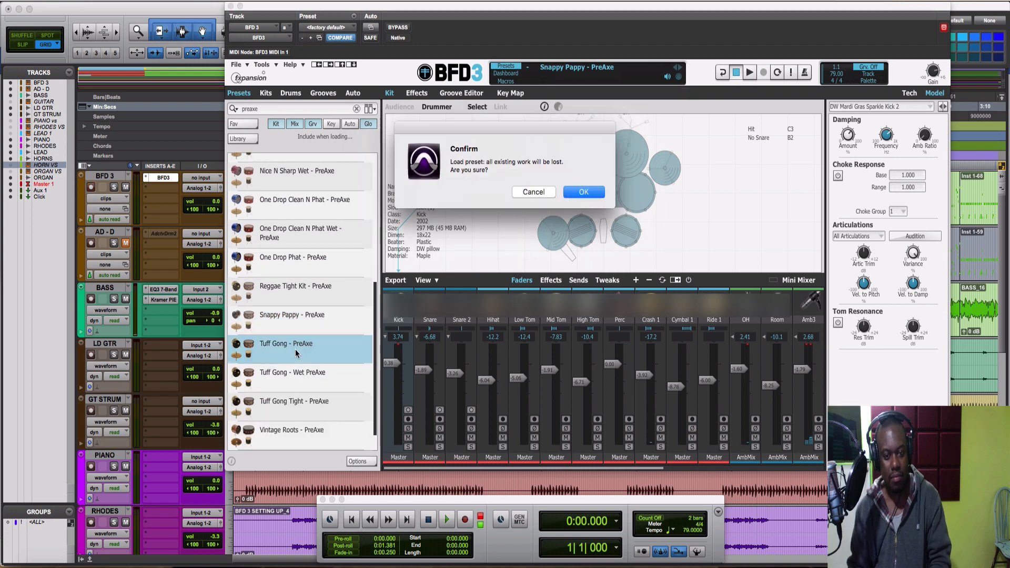
left_click(583, 193)
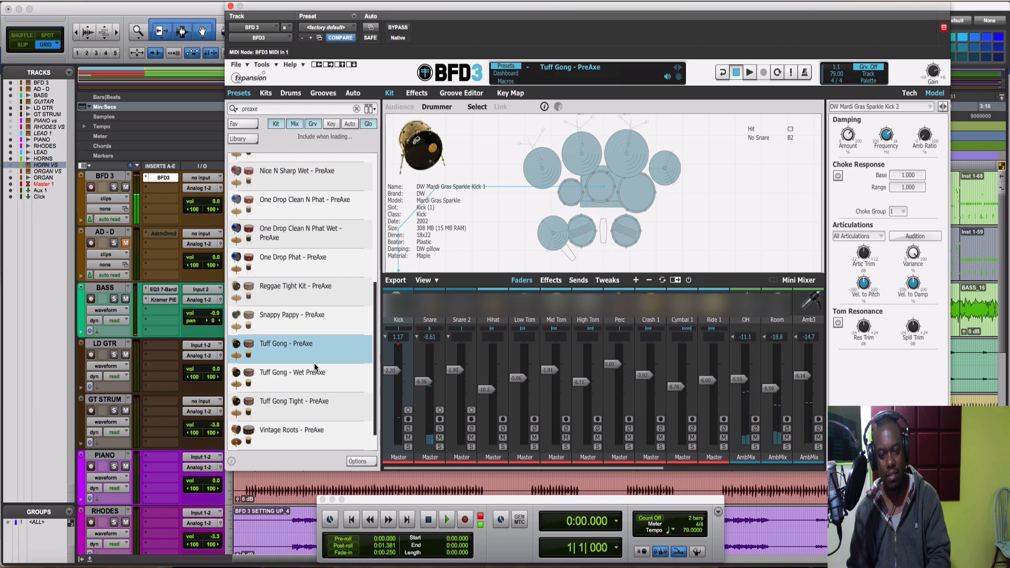
key("space")
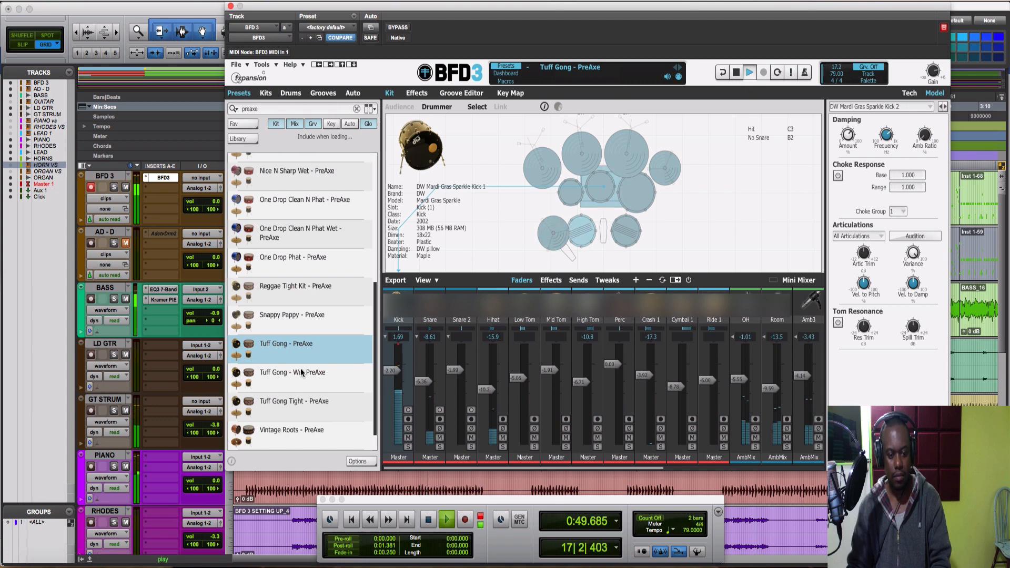
scroll(301, 371, "down", 1)
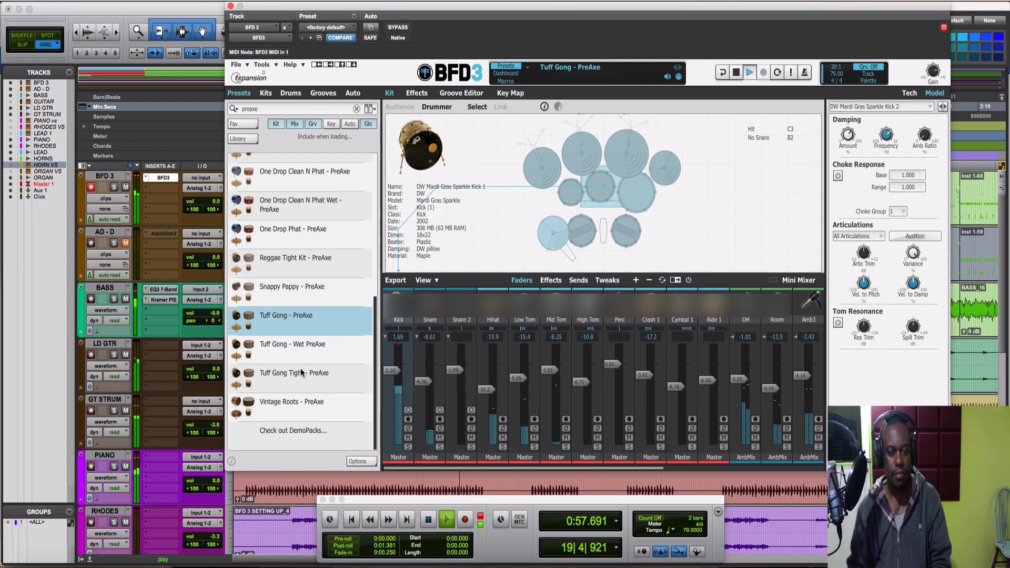
key("space")
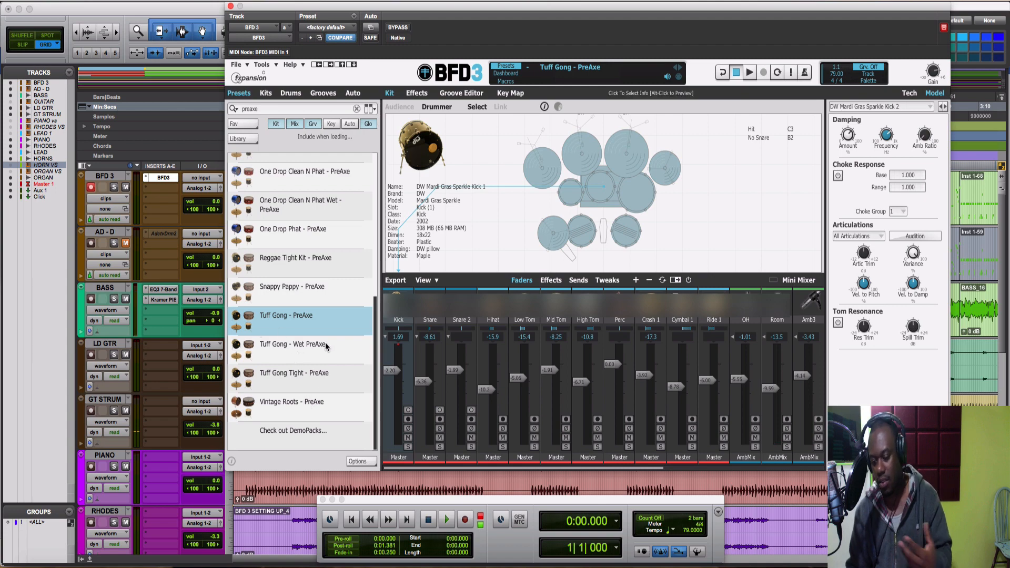
Step: Load the Tuff Gong Tight - PreAxe preset and start the session playing from the beginning
double_click(291, 373)
left_click(584, 192)
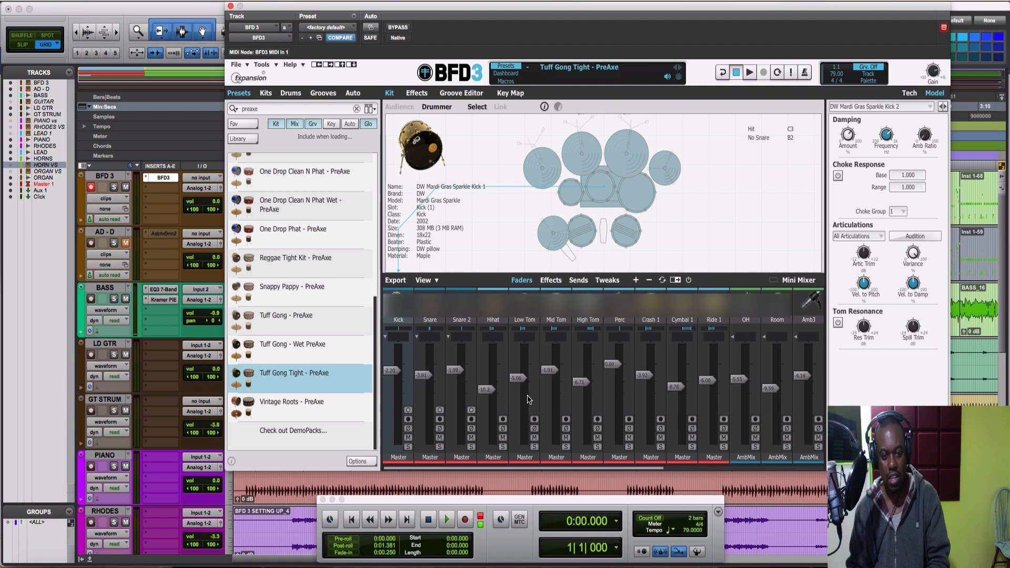
key("Return")
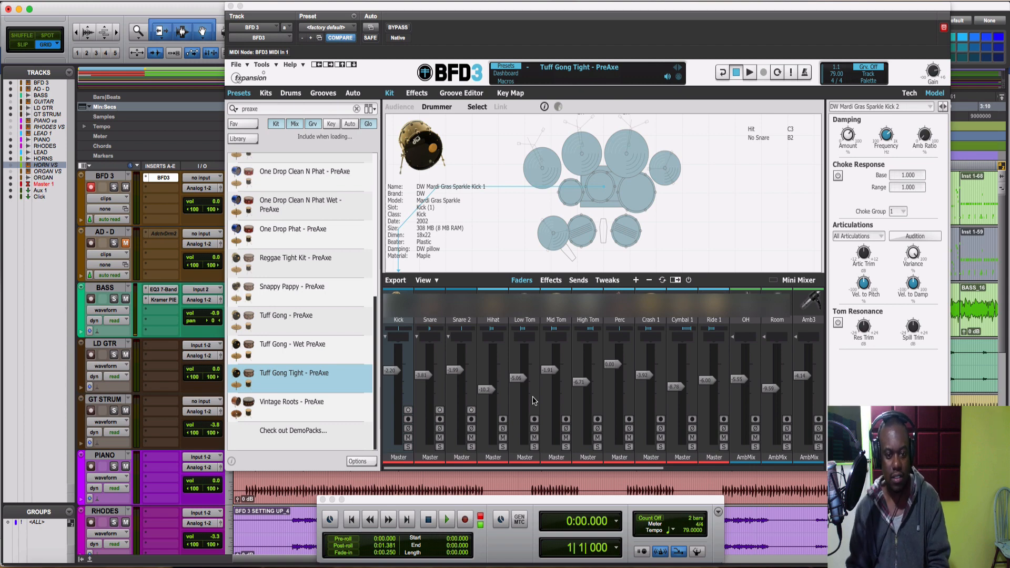
key("space")
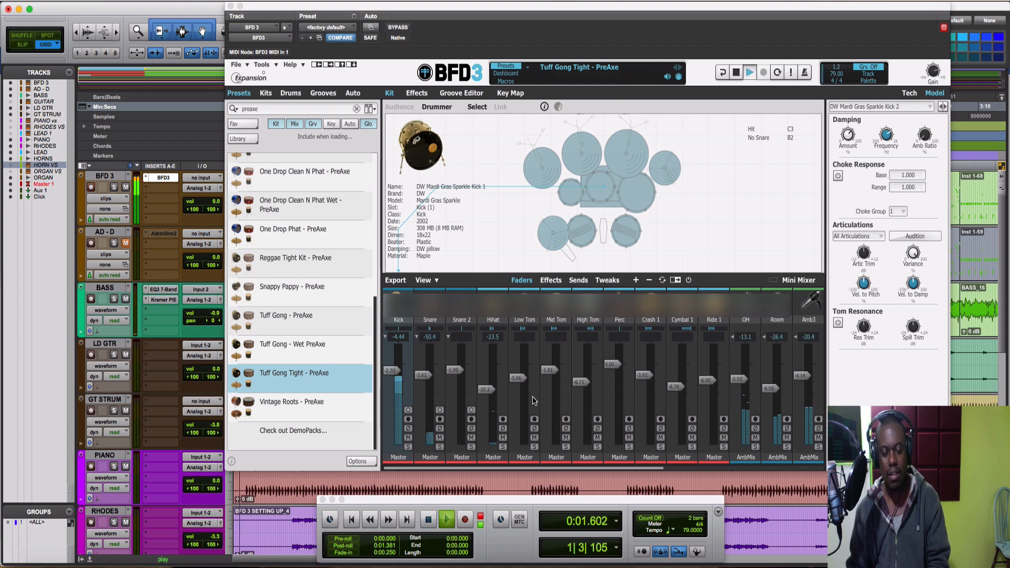
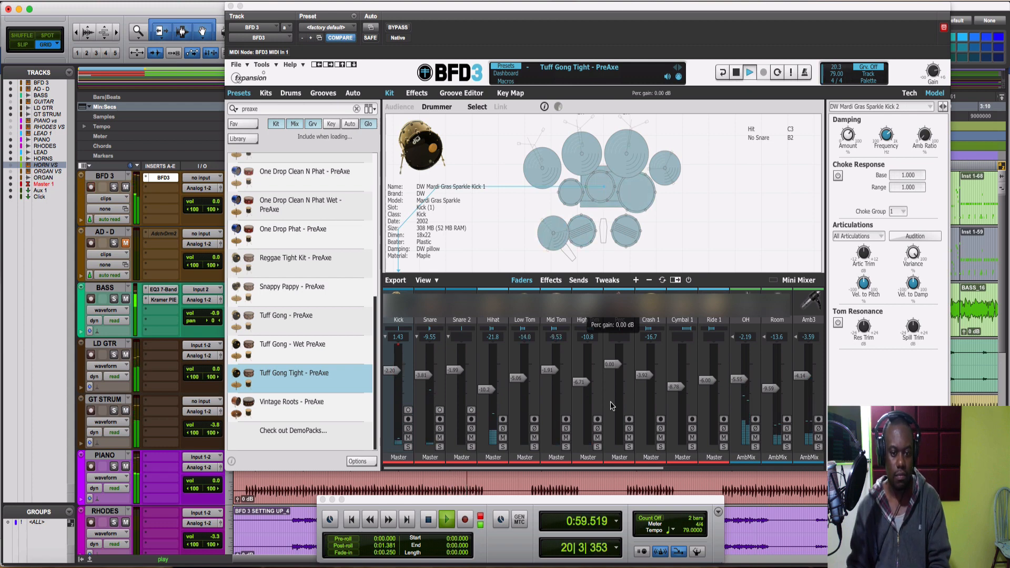
Step: Stop playback and load the Vintage Roots - PreAxe preset, accepting the loss of existing work
key("space")
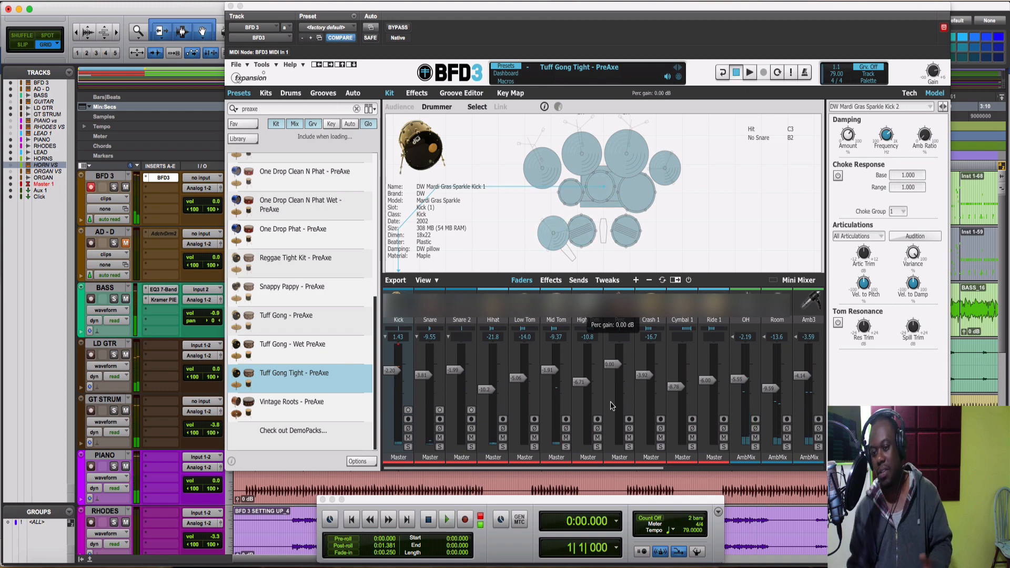
left_click(318, 410)
double_click(318, 411)
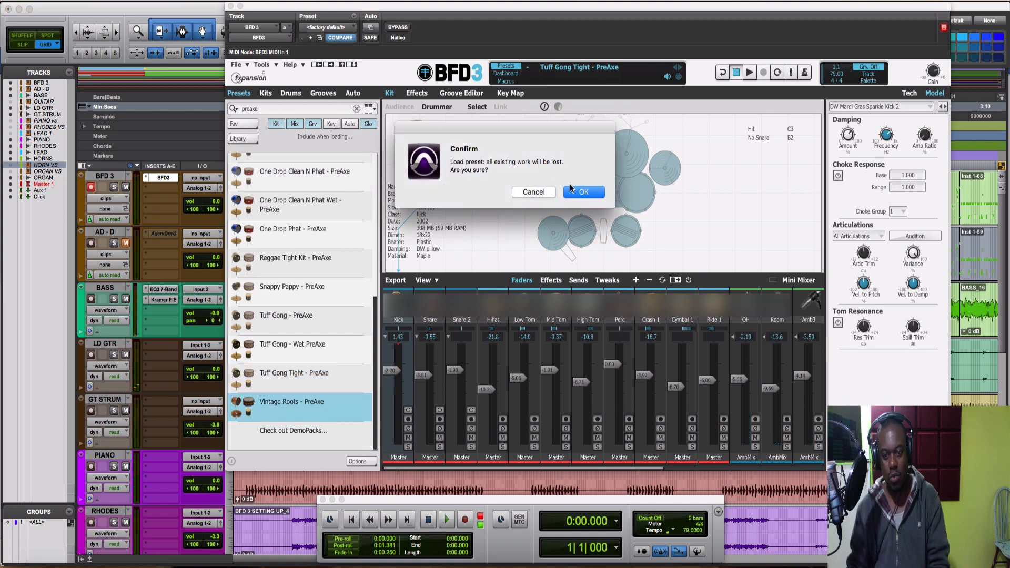
left_click(583, 195)
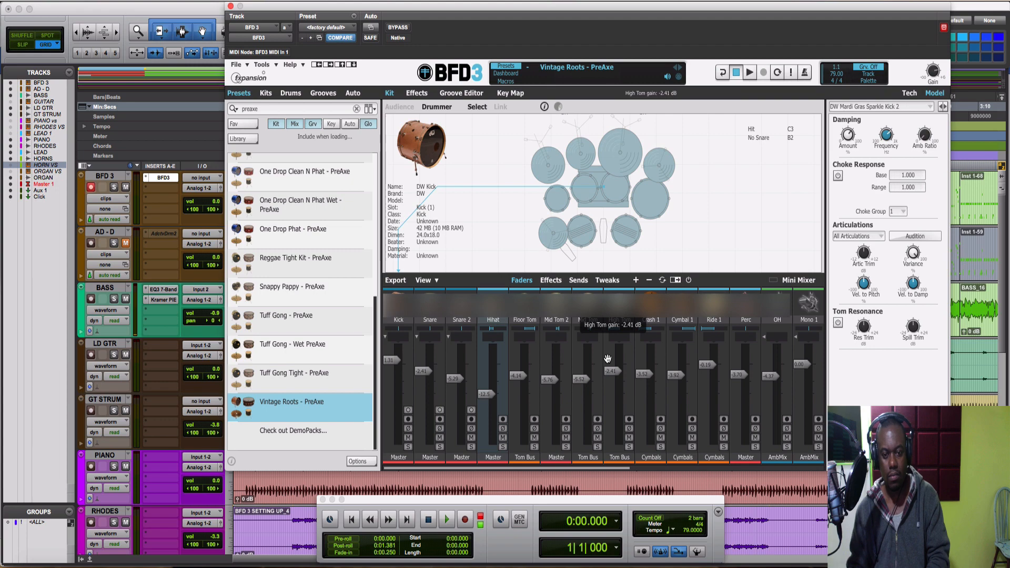
Step: Play the session from the start to audition the preset while viewing the first snare's Tech settings, then stop playback
key("space")
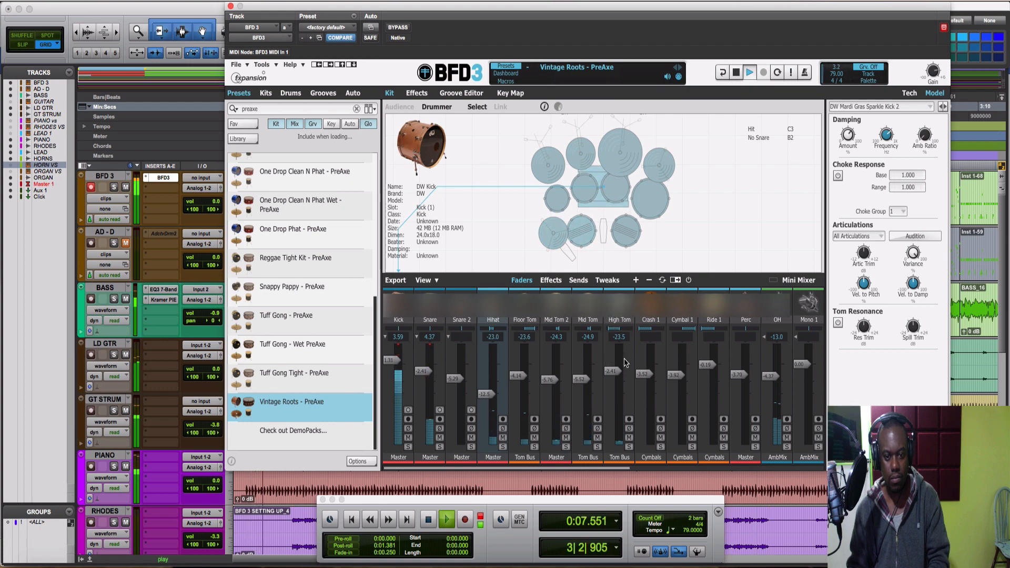
left_click(433, 314)
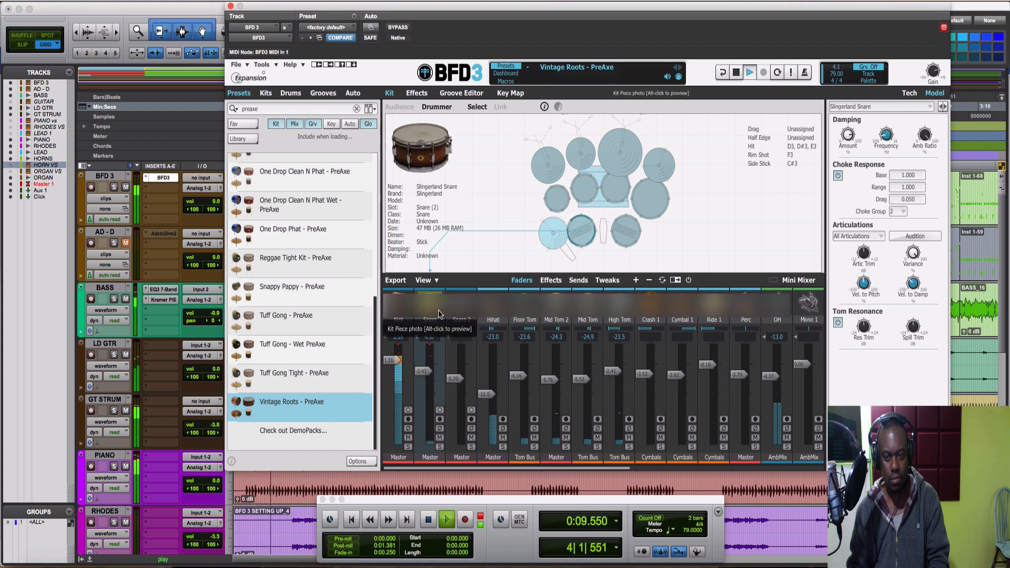
left_click(907, 94)
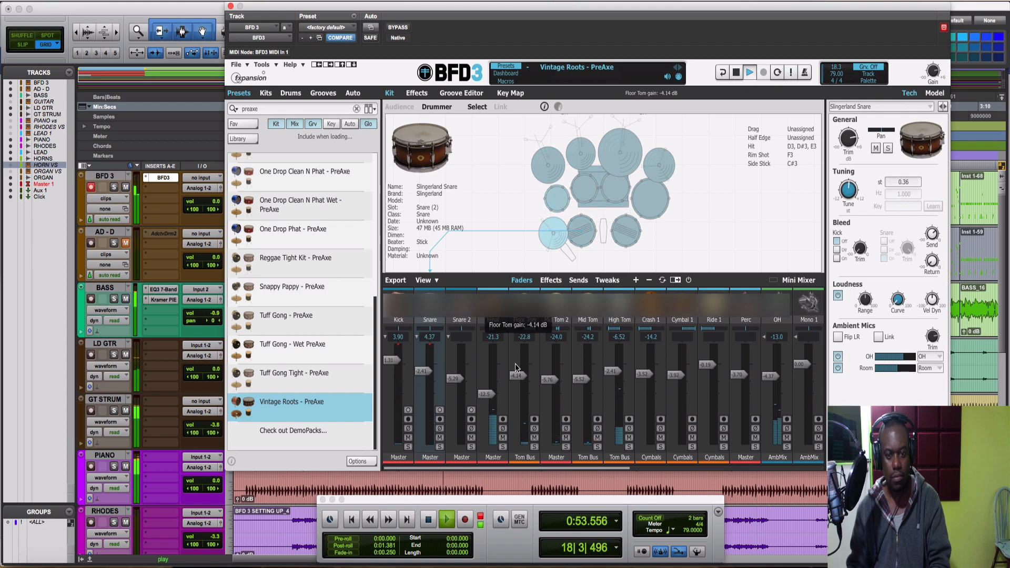
key("space")
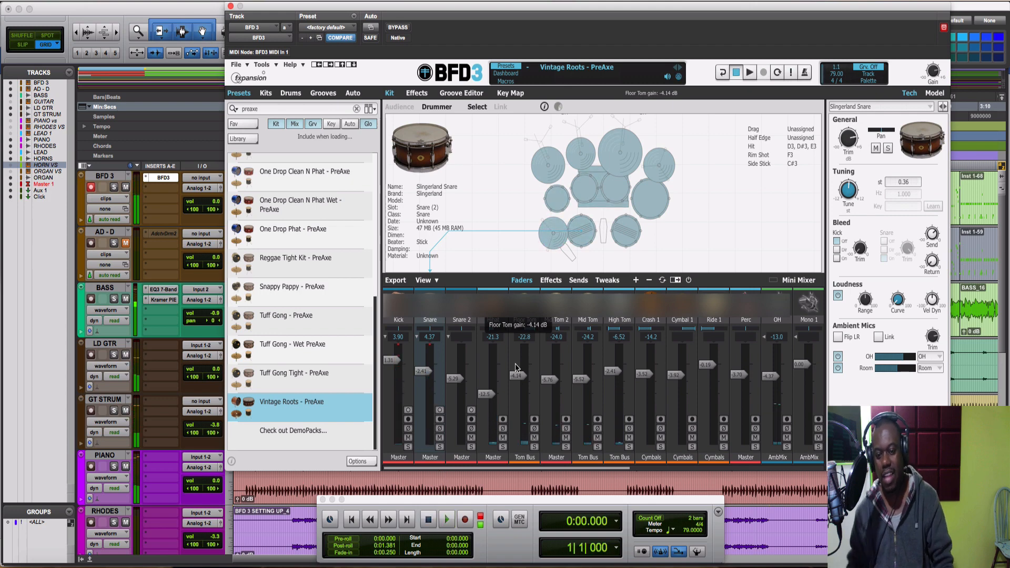